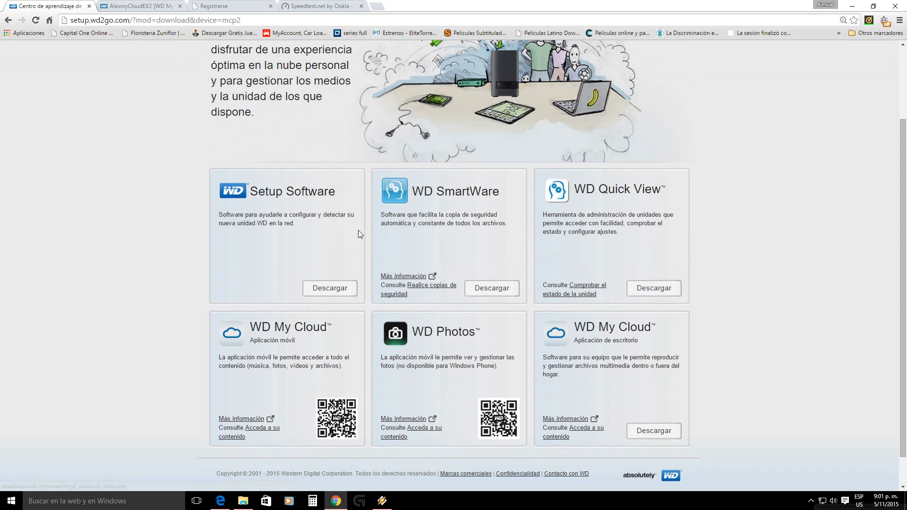
- Look over the WD downloads page, then open the My Cloud home page and review the list of installed applications
{"action": "scroll", "coordinate": [375, 250], "scroll_direction": "down", "scroll_amount": 1}
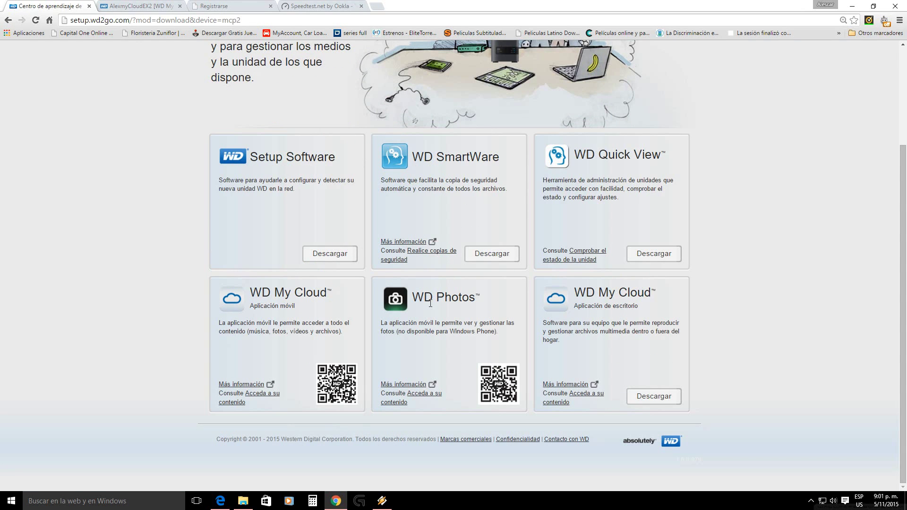
{"action": "scroll", "coordinate": [571, 232], "scroll_direction": "up", "scroll_amount": 3}
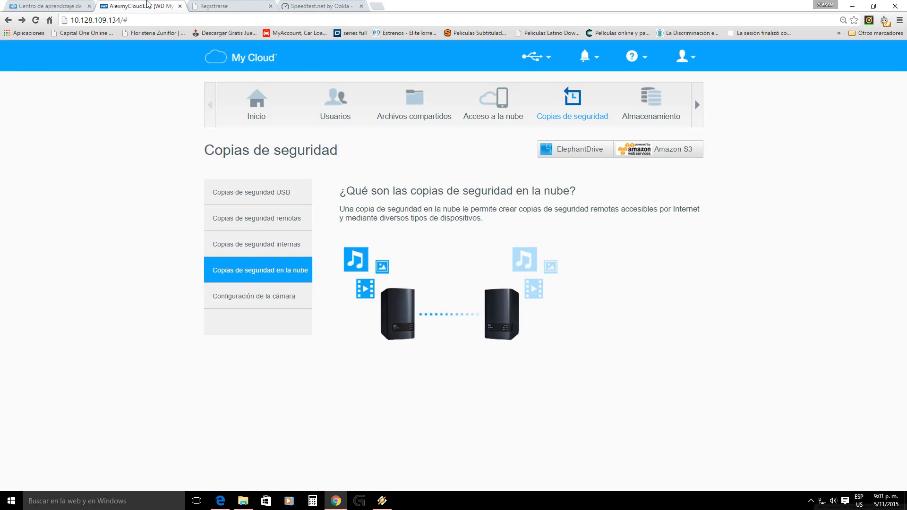
{"action": "left_click", "coordinate": [142, 6]}
{"action": "left_click", "coordinate": [257, 107]}
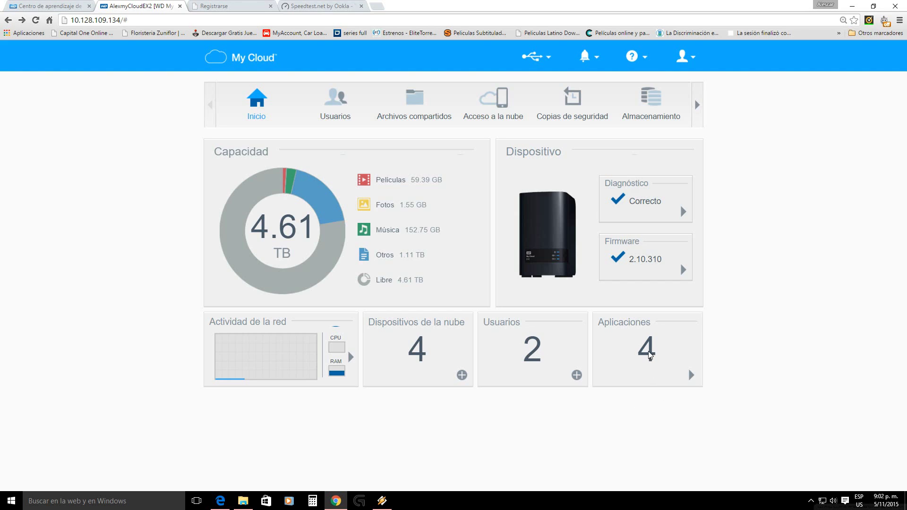
{"action": "left_click", "coordinate": [690, 376]}
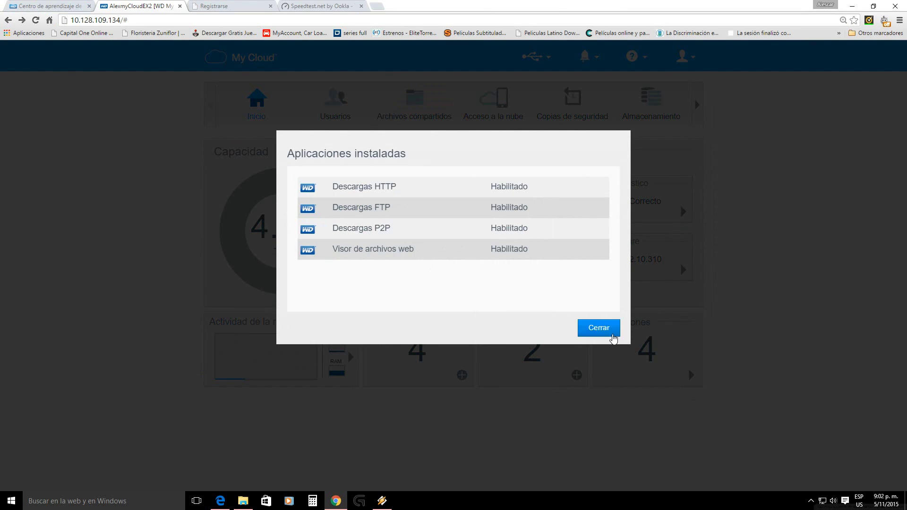
{"action": "left_click", "coordinate": [599, 328]}
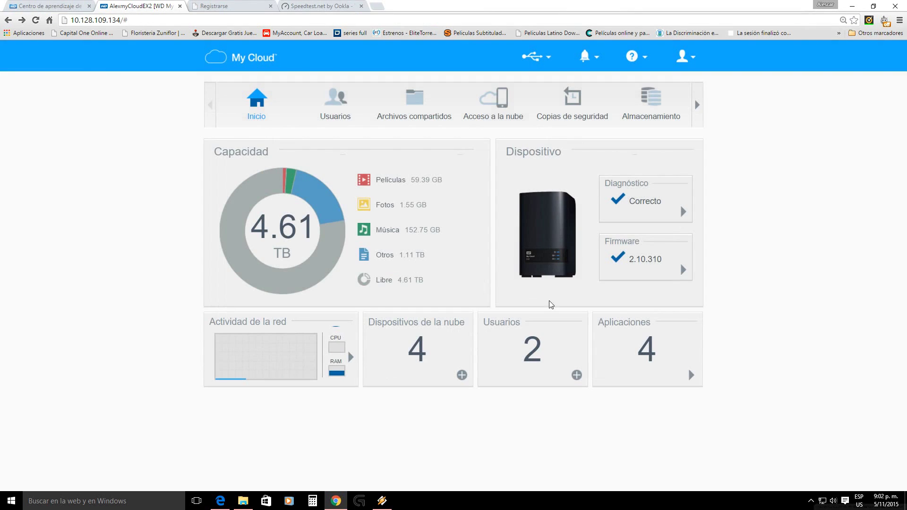
- Go to the users page, look over the fields of the form for adding a user, and cancel it
{"action": "left_click", "coordinate": [336, 118]}
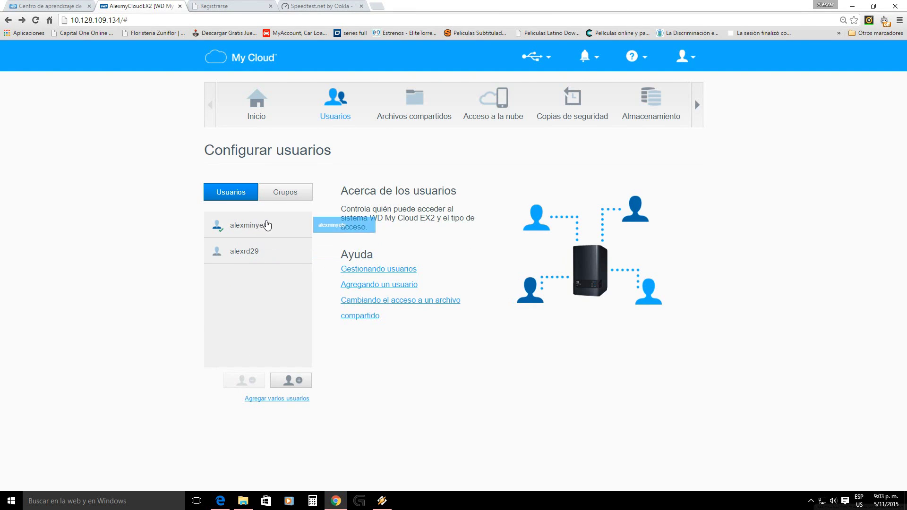
{"action": "left_click", "coordinate": [293, 380]}
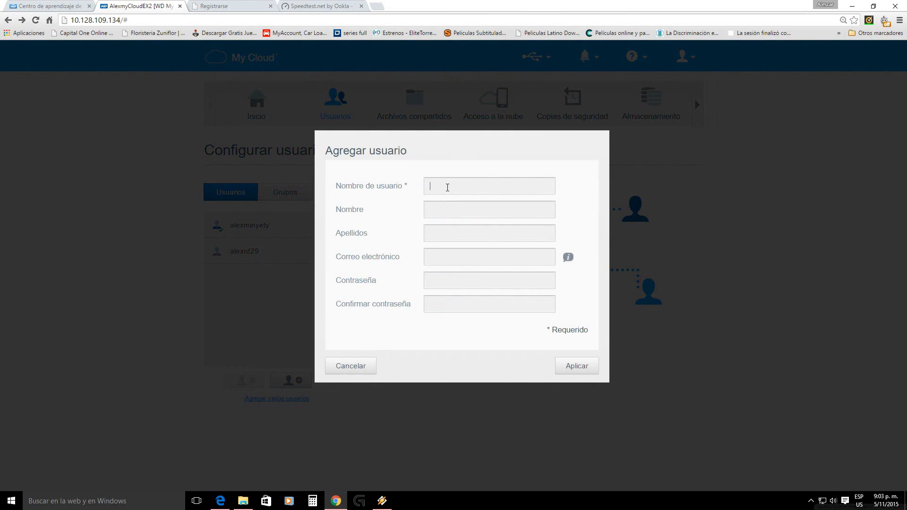
{"action": "left_click", "coordinate": [445, 182]}
{"action": "left_click", "coordinate": [476, 235]}
{"action": "left_click", "coordinate": [457, 253]}
{"action": "left_click", "coordinate": [362, 369]}
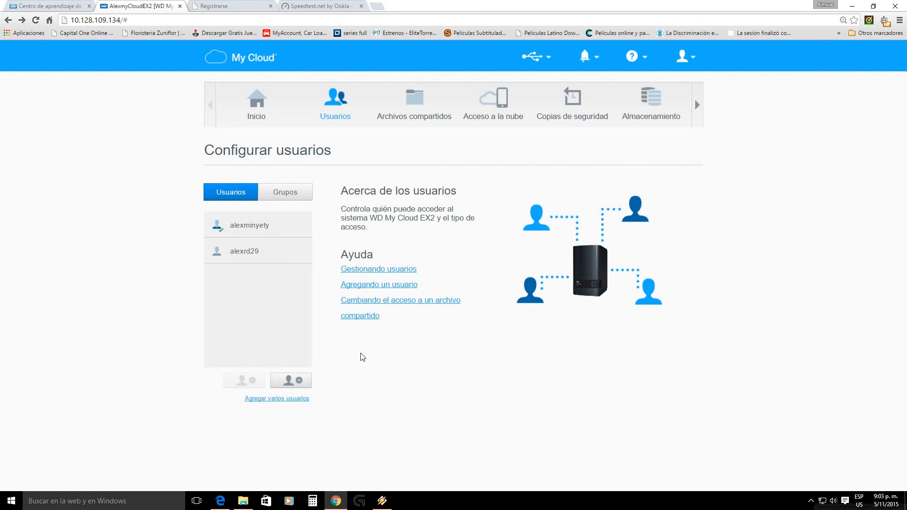
- View the groups configuration and return to the list of users
{"action": "left_click", "coordinate": [282, 193]}
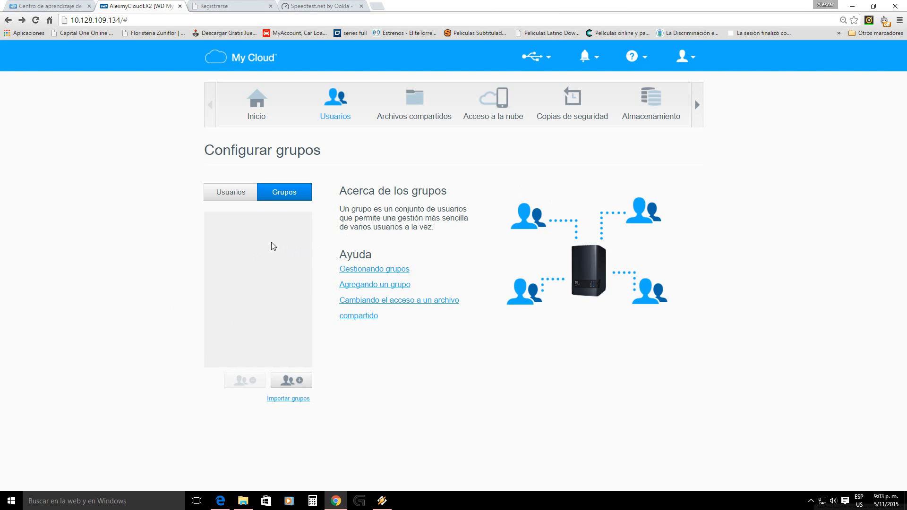
{"action": "left_click", "coordinate": [239, 202]}
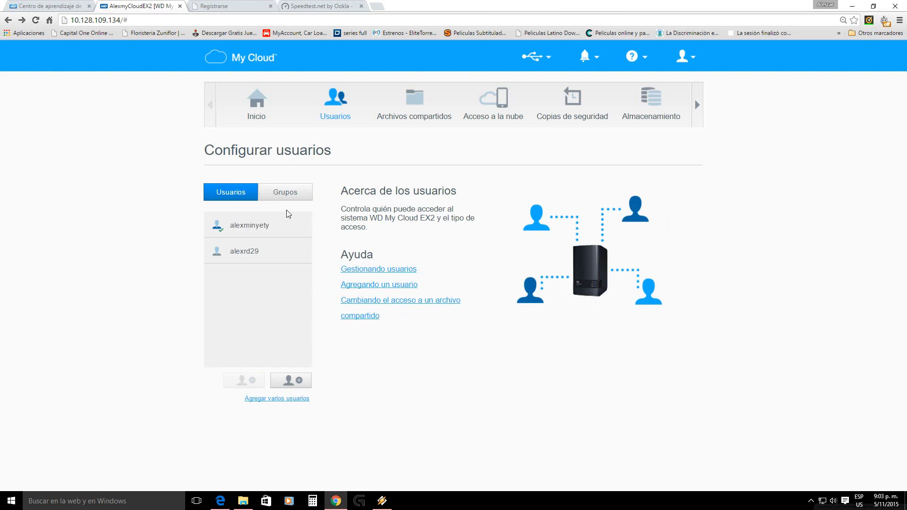
{"action": "left_click", "coordinate": [292, 195]}
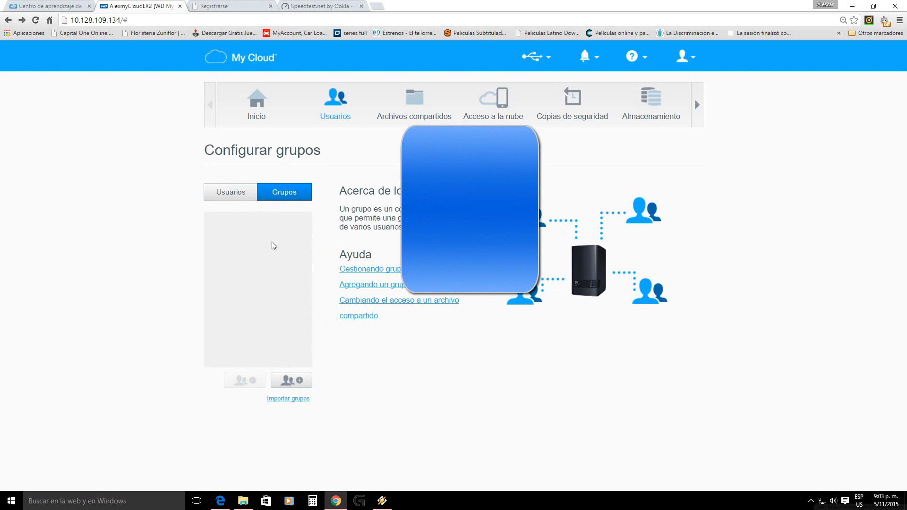
{"action": "left_click", "coordinate": [235, 194]}
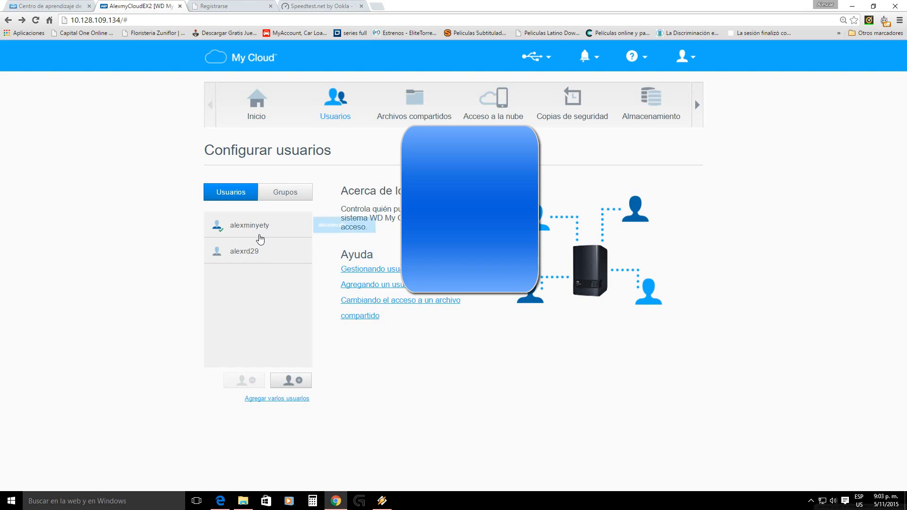
- Open the first user's profile and review its details and shared folder access permissions
{"action": "left_click", "coordinate": [261, 231]}
{"action": "scroll", "coordinate": [260, 240], "scroll_direction": "down", "scroll_amount": 3}
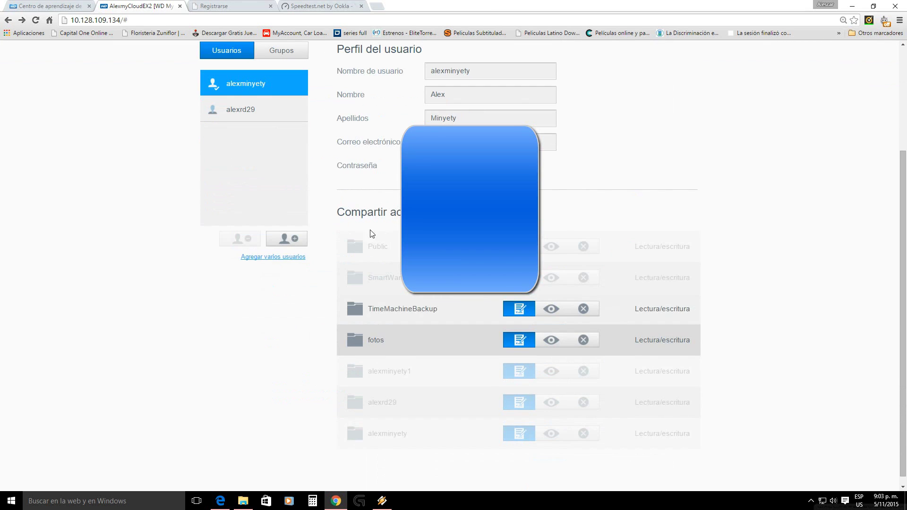
{"action": "scroll", "coordinate": [371, 231], "scroll_direction": "up", "scroll_amount": 2}
{"action": "scroll", "coordinate": [541, 210], "scroll_direction": "down", "scroll_amount": 2}
- Try read-only access for the first user on the TimeMachineBackup folder, then restore it to read/write
{"action": "left_click", "coordinate": [552, 309]}
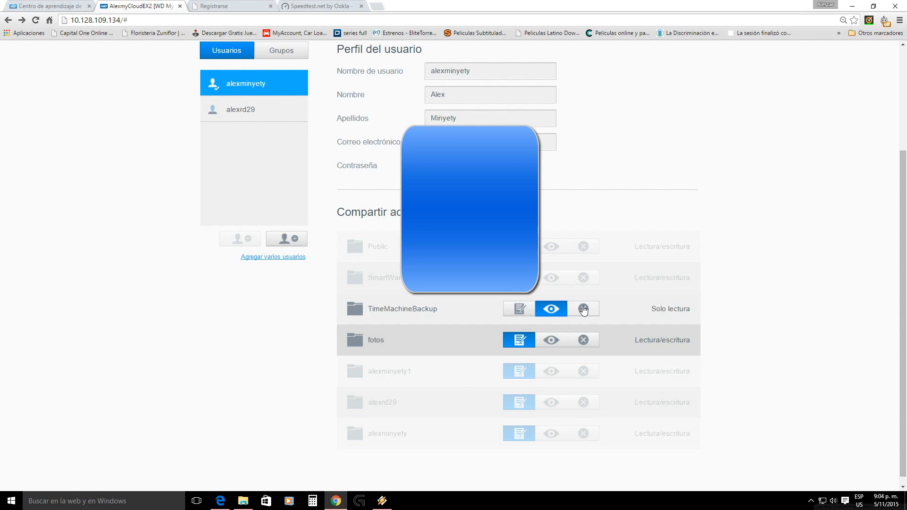
{"action": "left_click", "coordinate": [521, 308]}
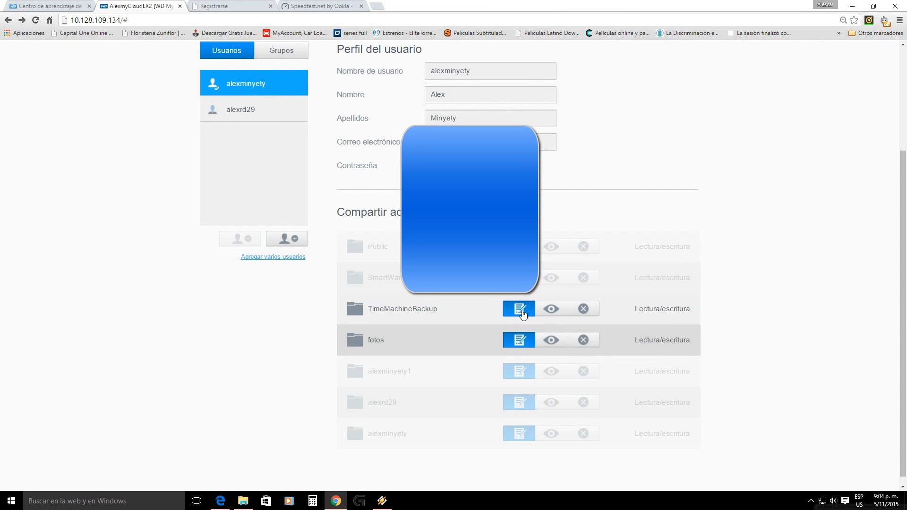
{"action": "scroll", "coordinate": [528, 307], "scroll_direction": "up", "scroll_amount": 3}
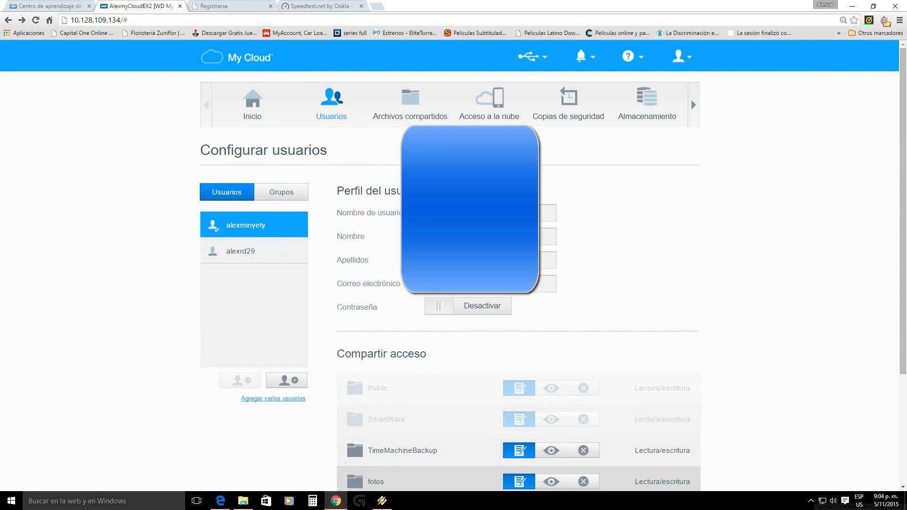
{"action": "scroll", "coordinate": [322, 238], "scroll_direction": "down", "scroll_amount": 3}
{"action": "scroll", "coordinate": [322, 239], "scroll_direction": "up", "scroll_amount": 3}
- Open the shared folders configuration and review the first folder's profile, share access and user access settings
{"action": "left_click", "coordinate": [422, 113]}
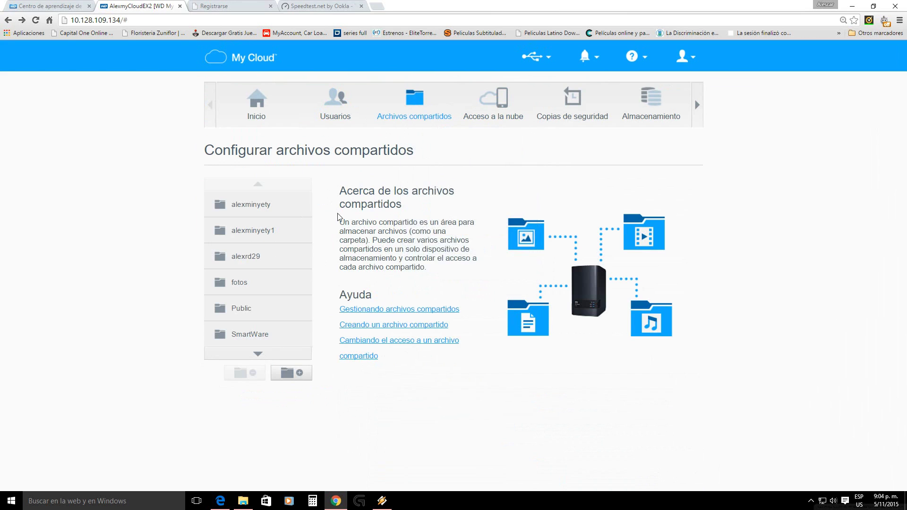
{"action": "left_click", "coordinate": [251, 207]}
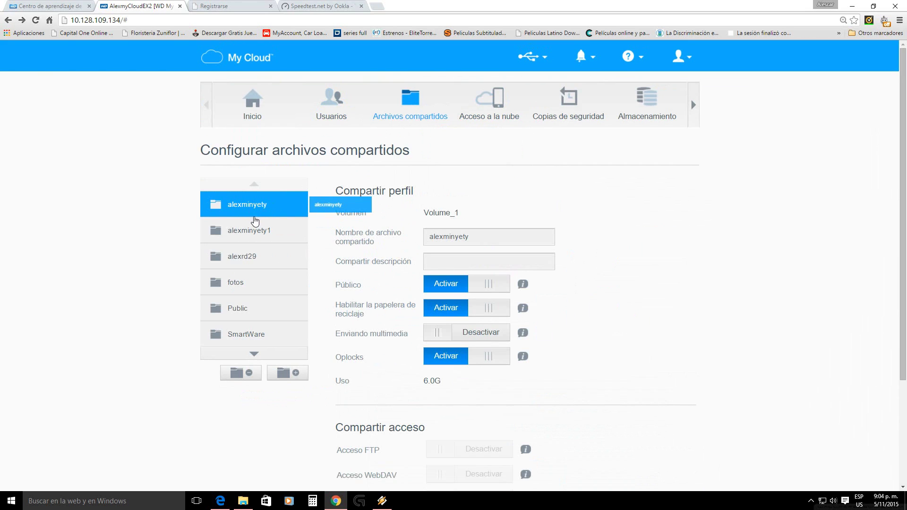
{"action": "scroll", "coordinate": [460, 291], "scroll_direction": "down", "scroll_amount": 3}
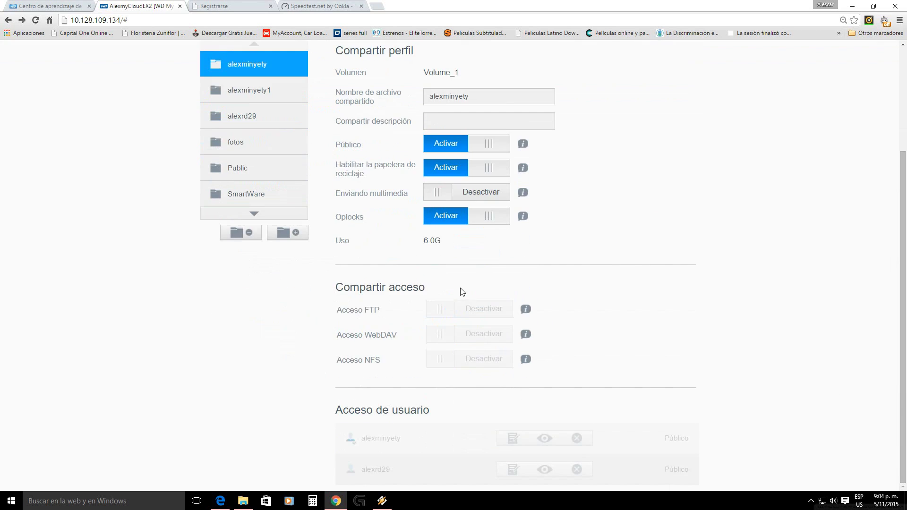
{"action": "scroll", "coordinate": [361, 225], "scroll_direction": "up", "scroll_amount": 3}
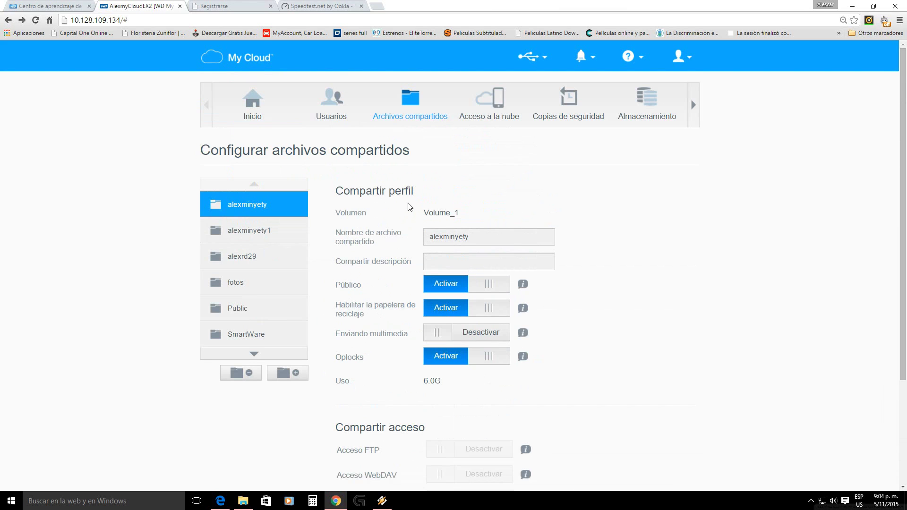
{"action": "scroll", "coordinate": [467, 241], "scroll_direction": "down", "scroll_amount": 3}
{"action": "scroll", "coordinate": [472, 251], "scroll_direction": "up", "scroll_amount": 3}
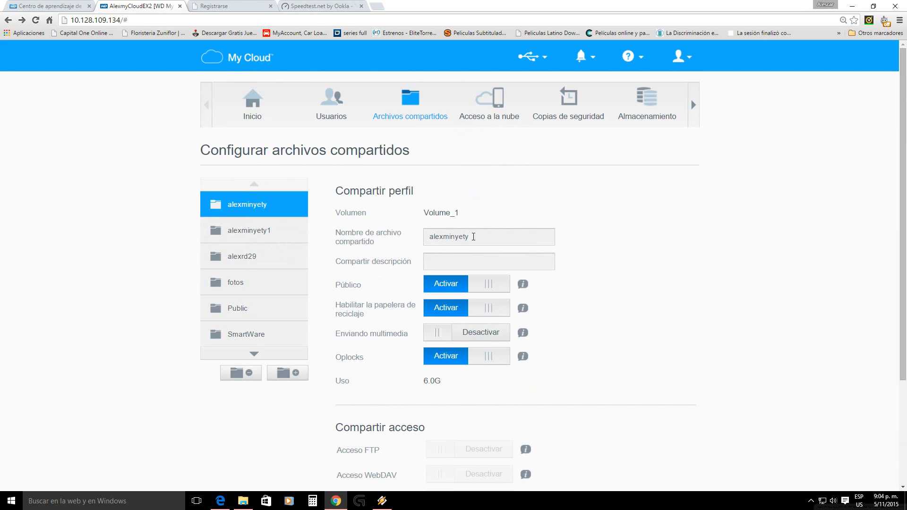
- Open the cloud access configuration and compare the connection status and cloud devices of both users
{"action": "left_click", "coordinate": [505, 116]}
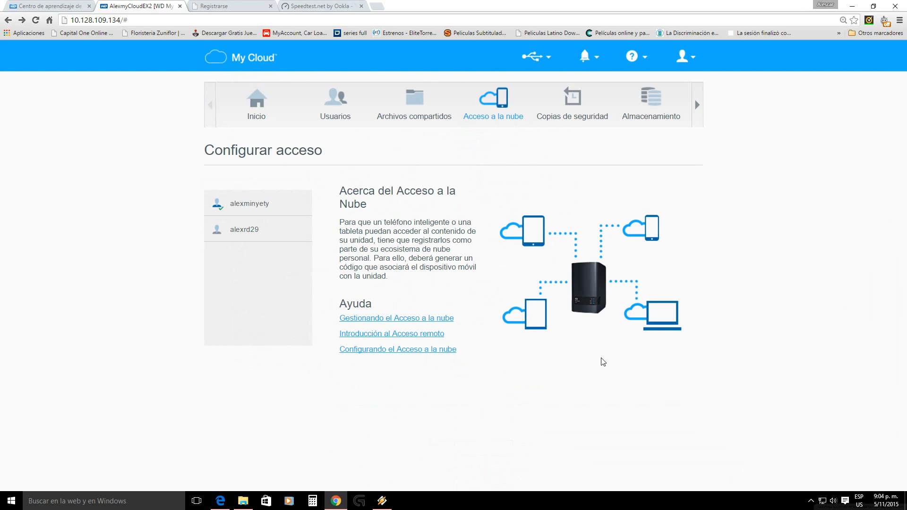
{"action": "left_click", "coordinate": [240, 229]}
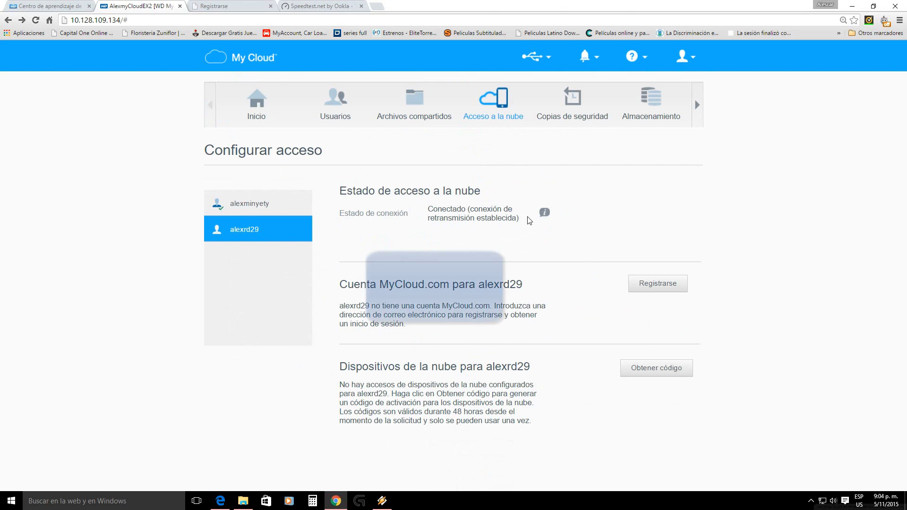
{"action": "left_click", "coordinate": [293, 211]}
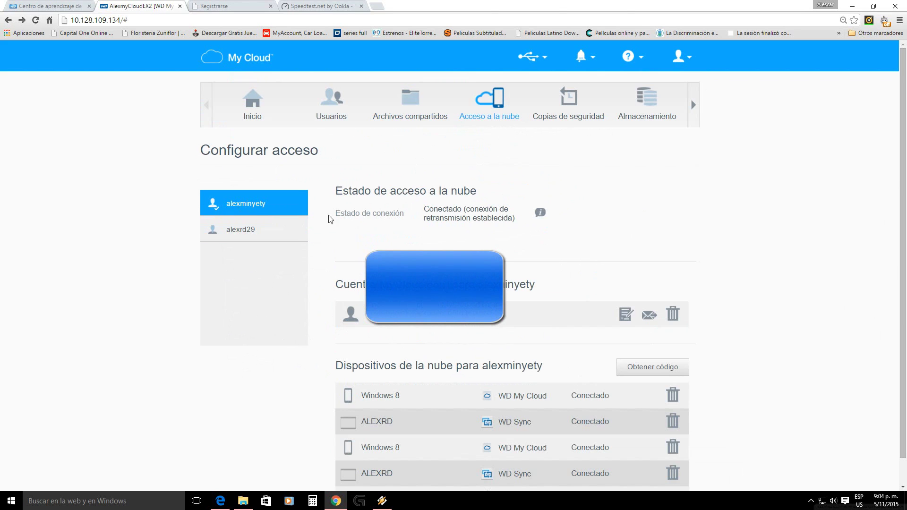
{"action": "left_click", "coordinate": [260, 225]}
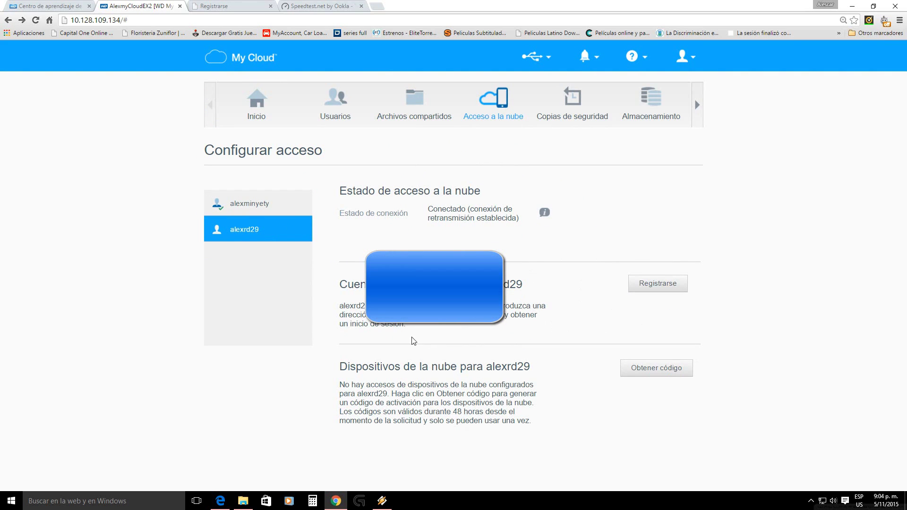
{"action": "left_click", "coordinate": [245, 211]}
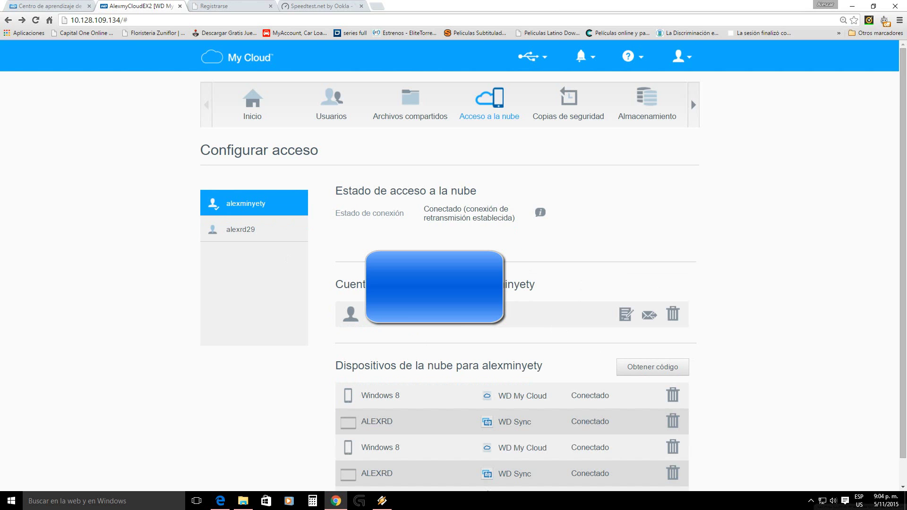
- Generate a cloud access activation code for the second user and accept it
{"action": "left_click", "coordinate": [285, 234]}
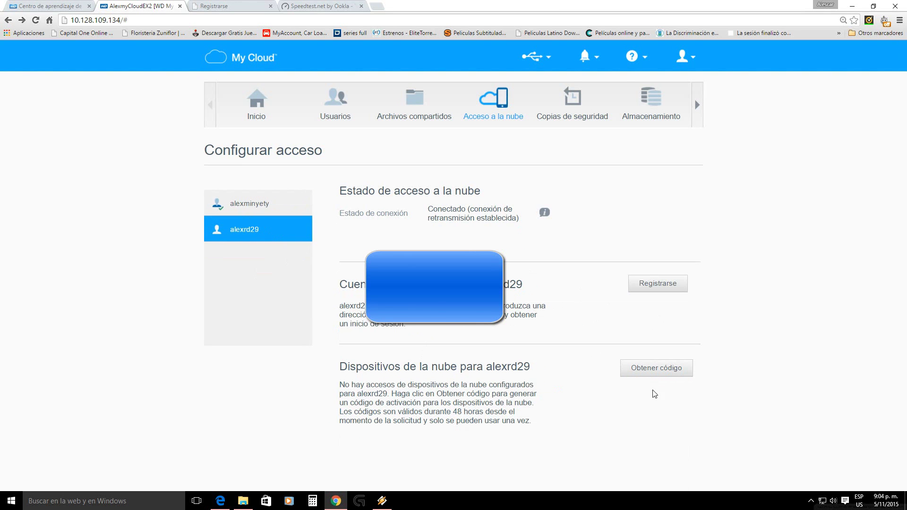
{"action": "left_click", "coordinate": [651, 367]}
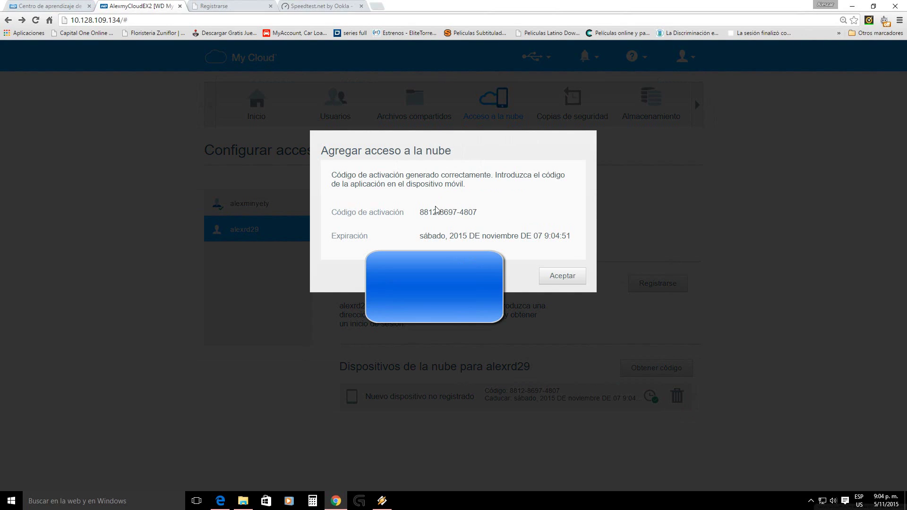
{"action": "left_click_drag", "start_coordinate": [417, 212], "coordinate": [451, 216]}
{"action": "left_click", "coordinate": [488, 220]}
{"action": "left_click", "coordinate": [561, 277]}
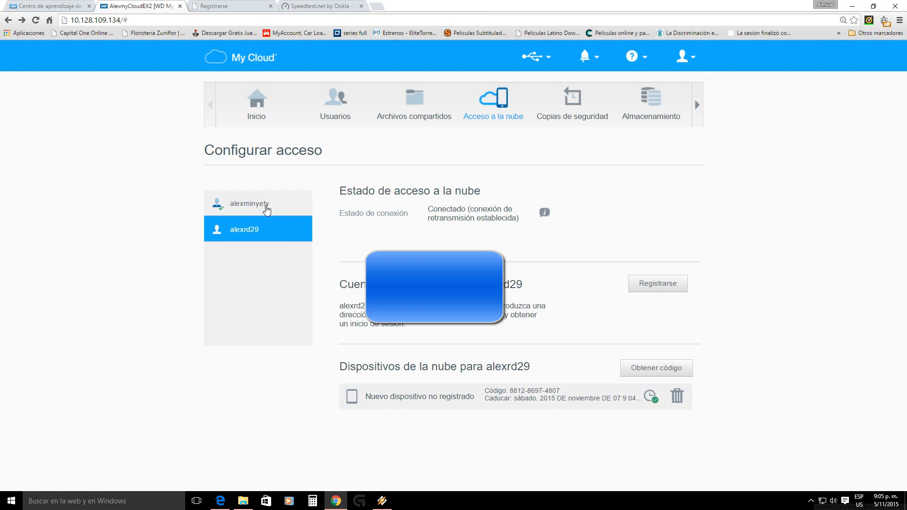
- Review the cloud account and registered cloud devices of the first user
{"action": "left_click", "coordinate": [264, 206]}
{"action": "scroll", "coordinate": [504, 185], "scroll_direction": "down", "scroll_amount": 1}
{"action": "scroll", "coordinate": [520, 201], "scroll_direction": "up", "scroll_amount": 1}
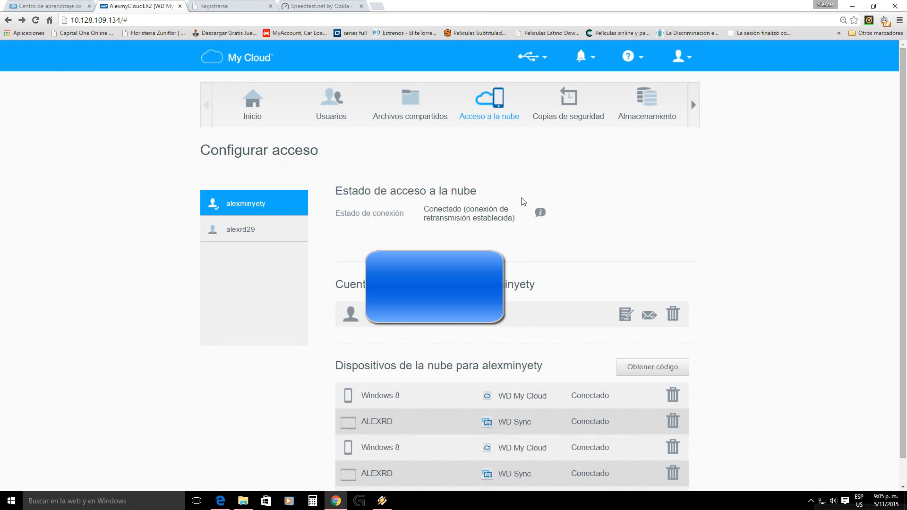
- Go through the backups section, viewing the USB, remote, internal, cloud and camera backup pages
{"action": "left_click", "coordinate": [570, 118]}
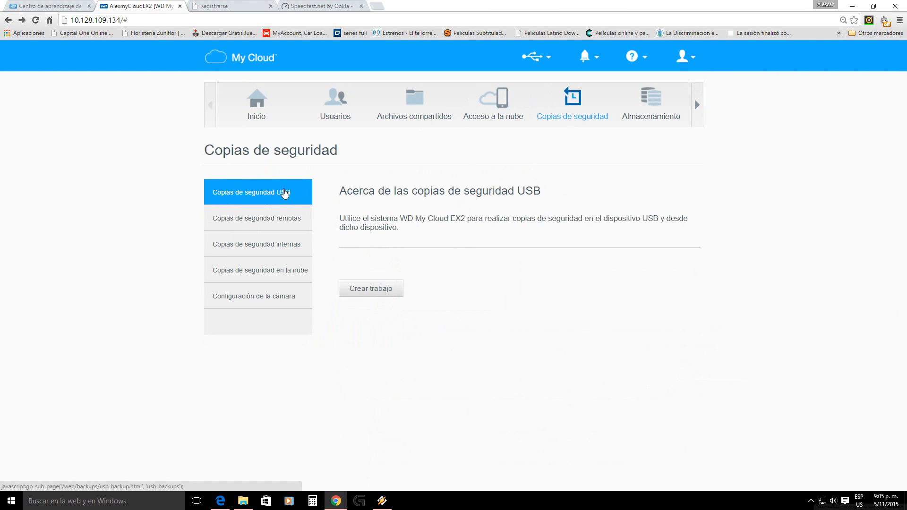
{"action": "left_click", "coordinate": [264, 225]}
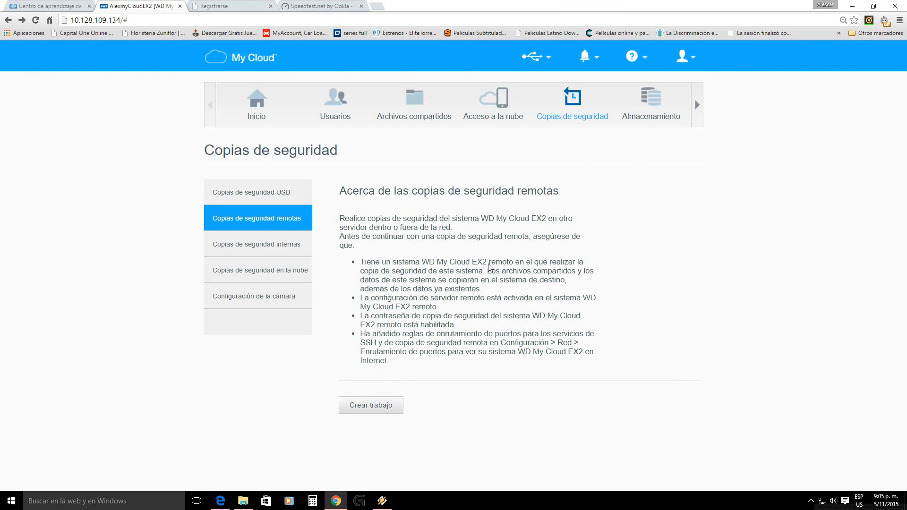
{"action": "left_click", "coordinate": [247, 250]}
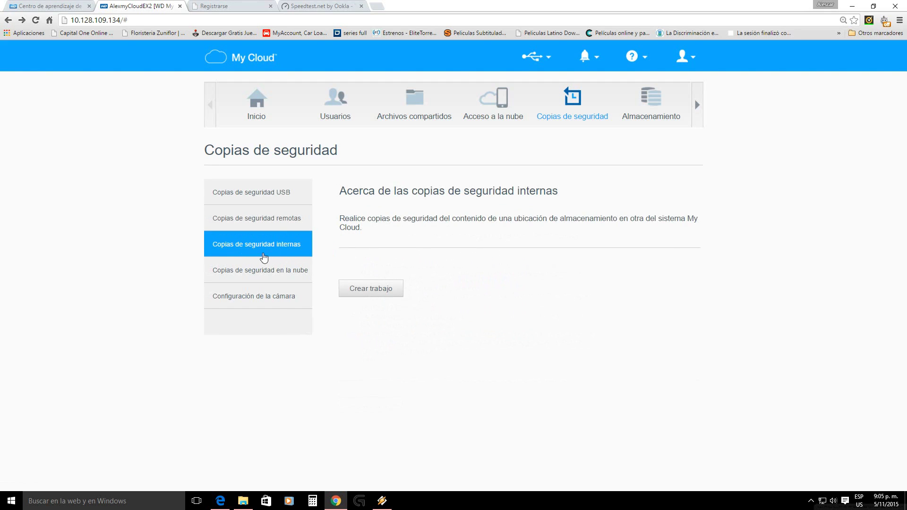
{"action": "left_click", "coordinate": [269, 272]}
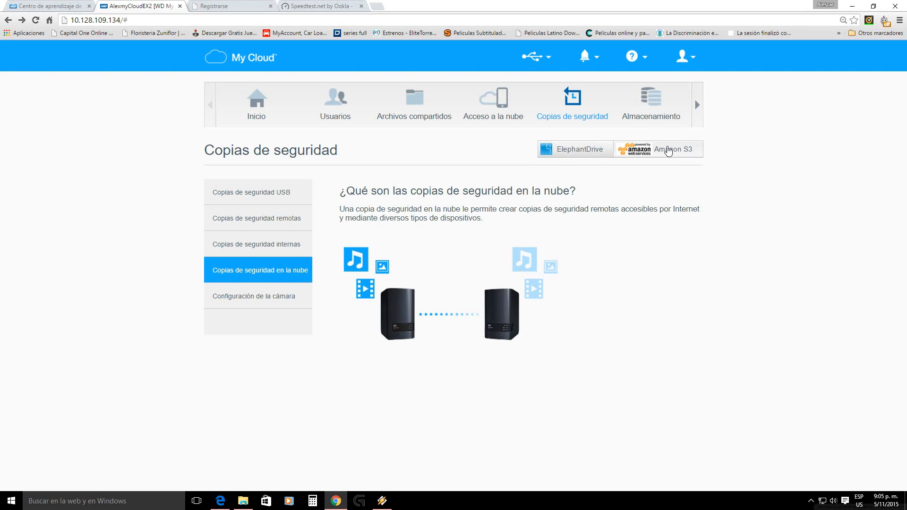
{"action": "left_click", "coordinate": [266, 301]}
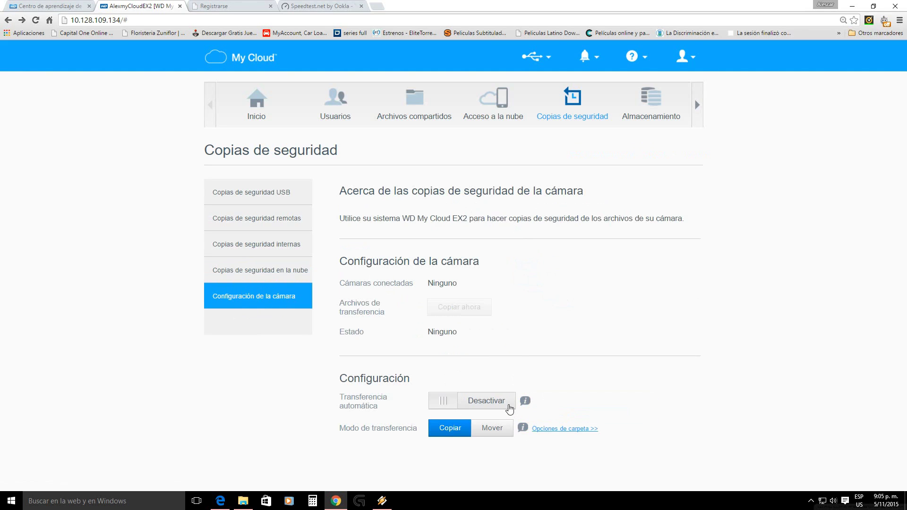
- Open the storage section and go through its RAID profile, disk status and iSCSI pages
{"action": "left_click", "coordinate": [652, 115]}
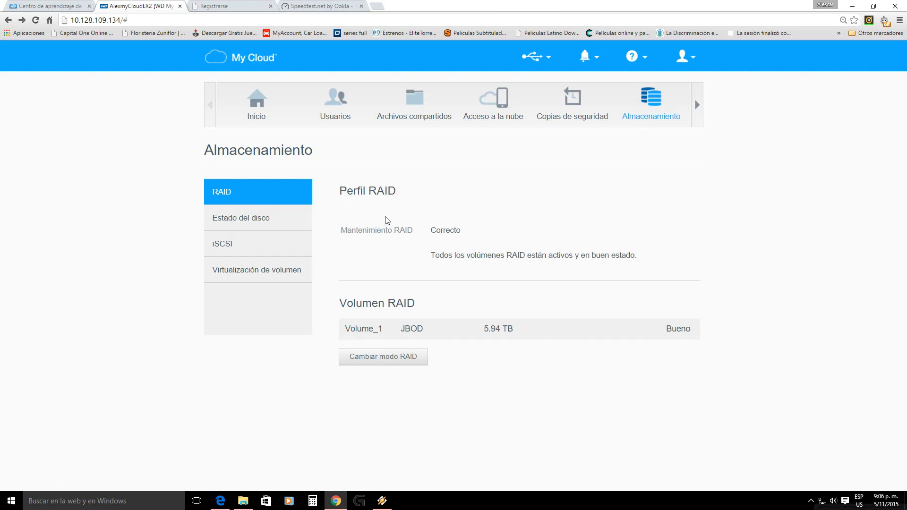
{"action": "left_click", "coordinate": [243, 219]}
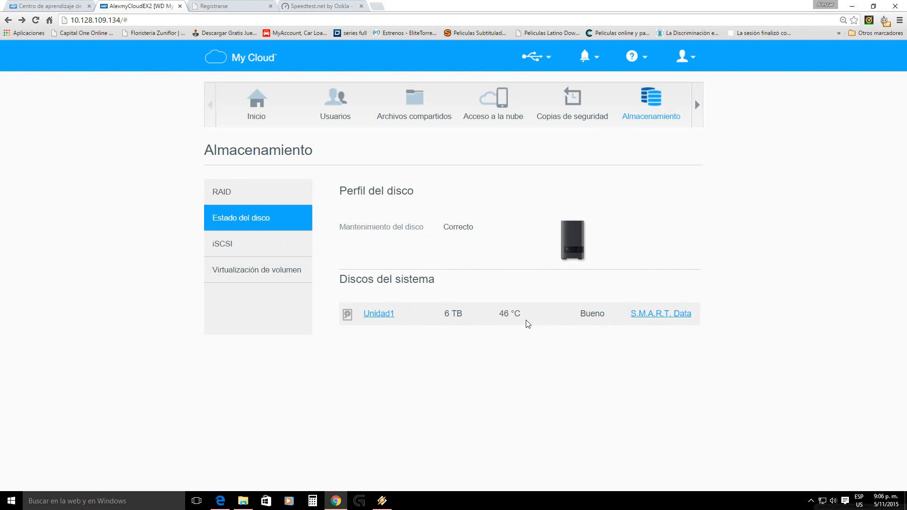
{"action": "left_click", "coordinate": [258, 254]}
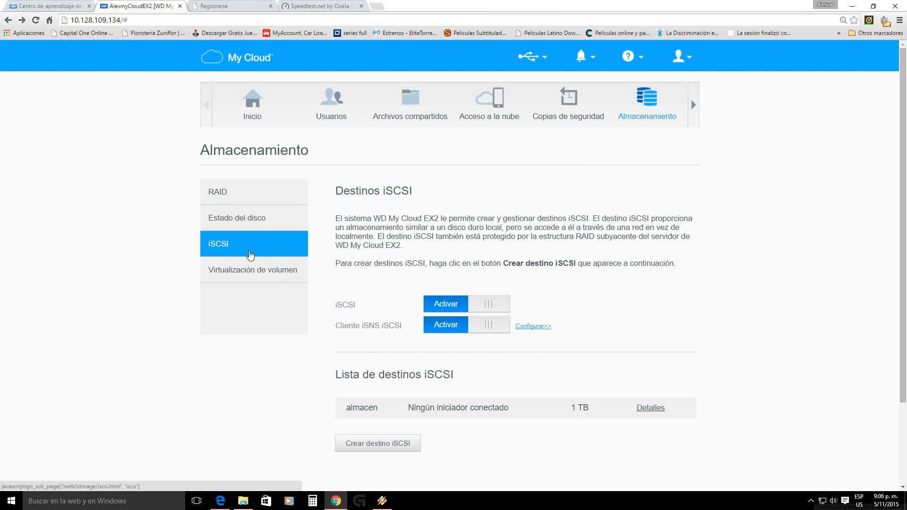
- Examine the iSCSI target description, the iSCSI and iSNS client settings, and the target list
{"action": "scroll", "coordinate": [387, 250], "scroll_direction": "down", "scroll_amount": 2}
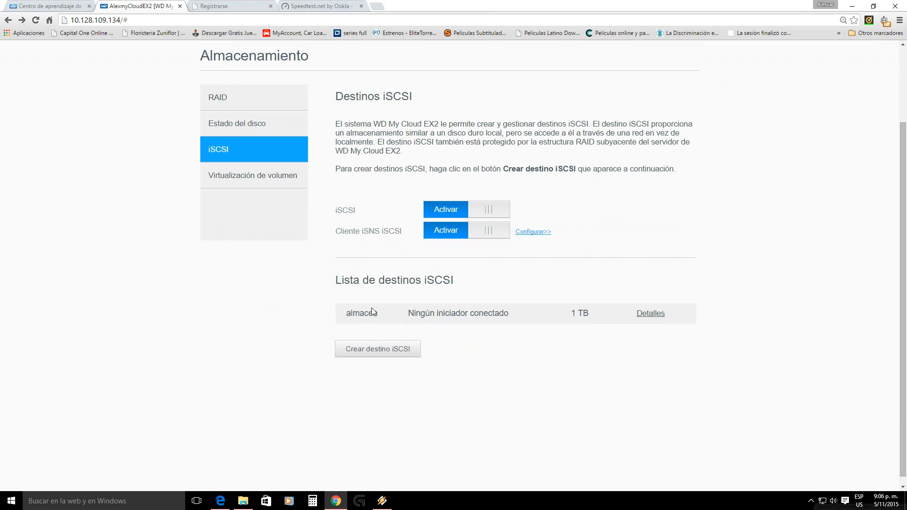
{"action": "scroll", "coordinate": [536, 235], "scroll_direction": "up", "scroll_amount": 2}
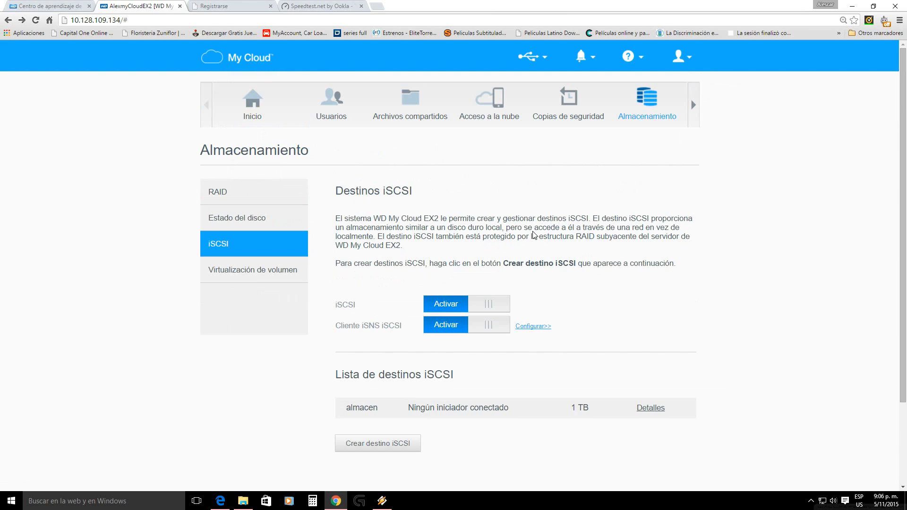
{"action": "scroll", "coordinate": [473, 269], "scroll_direction": "down", "scroll_amount": 2}
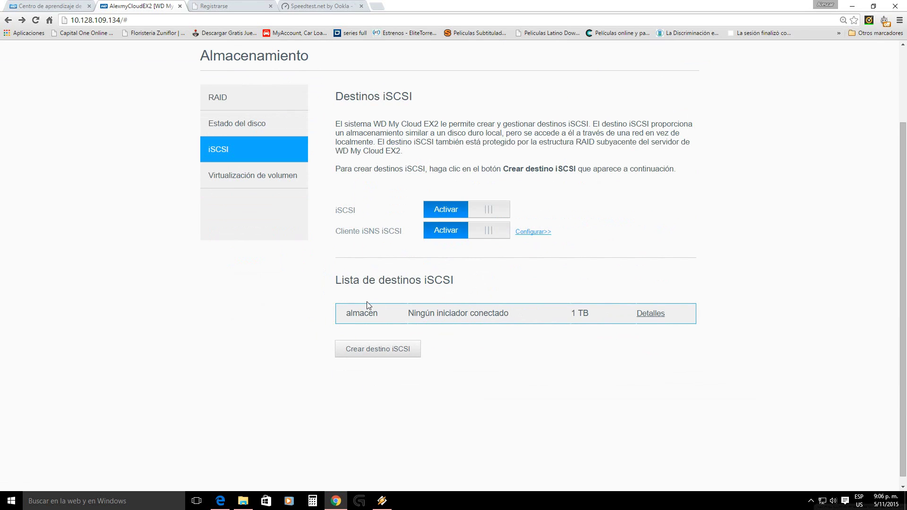
{"action": "left_click", "coordinate": [362, 315]}
{"action": "scroll", "coordinate": [450, 280], "scroll_direction": "up", "scroll_amount": 2}
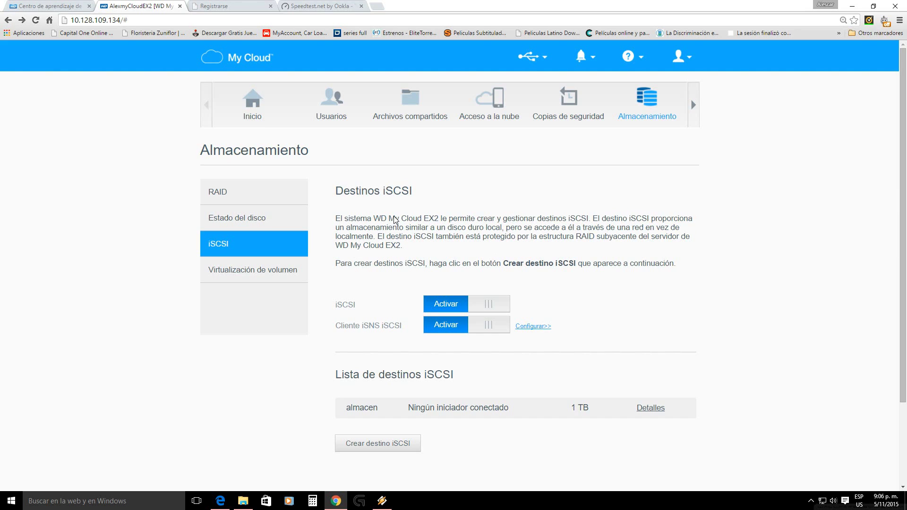
{"action": "scroll", "coordinate": [532, 263], "scroll_direction": "down", "scroll_amount": 2}
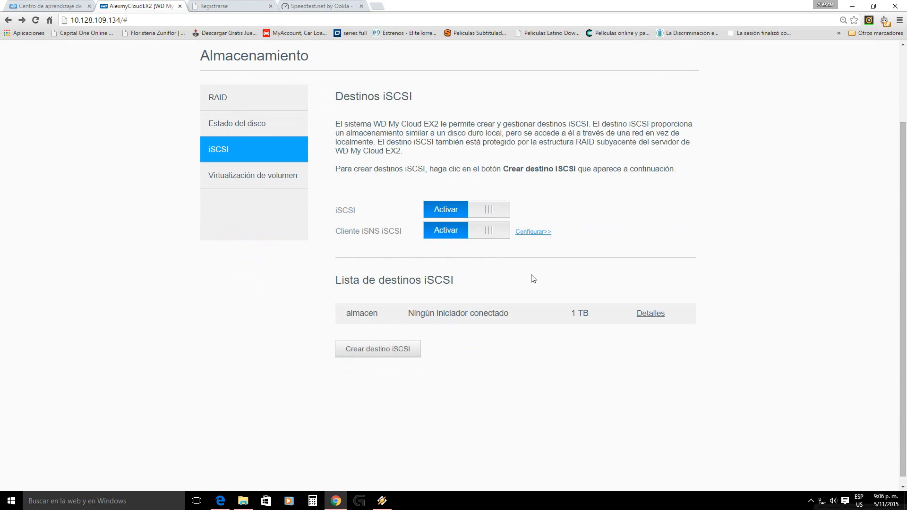
{"action": "left_click", "coordinate": [525, 232]}
{"action": "left_click", "coordinate": [366, 252]}
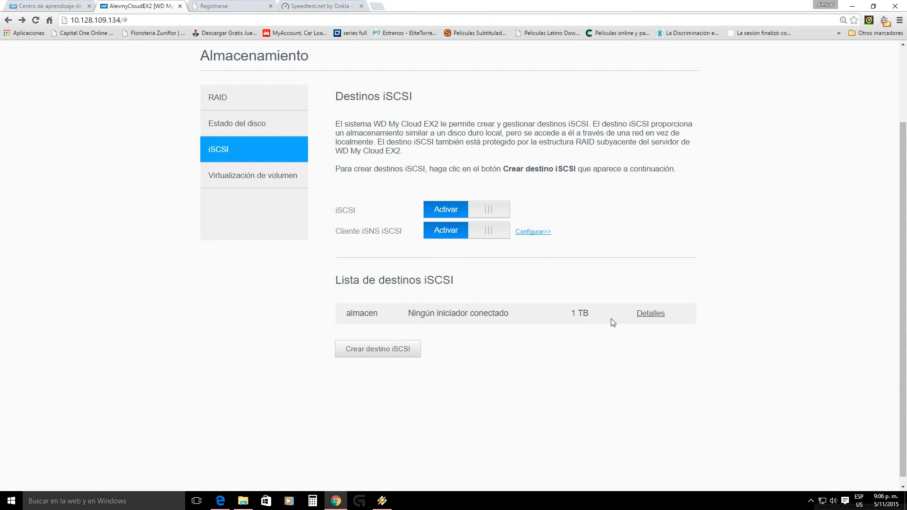
- Open the details of the iSCSI target almacen and delete it together with its image file
{"action": "left_click", "coordinate": [651, 313]}
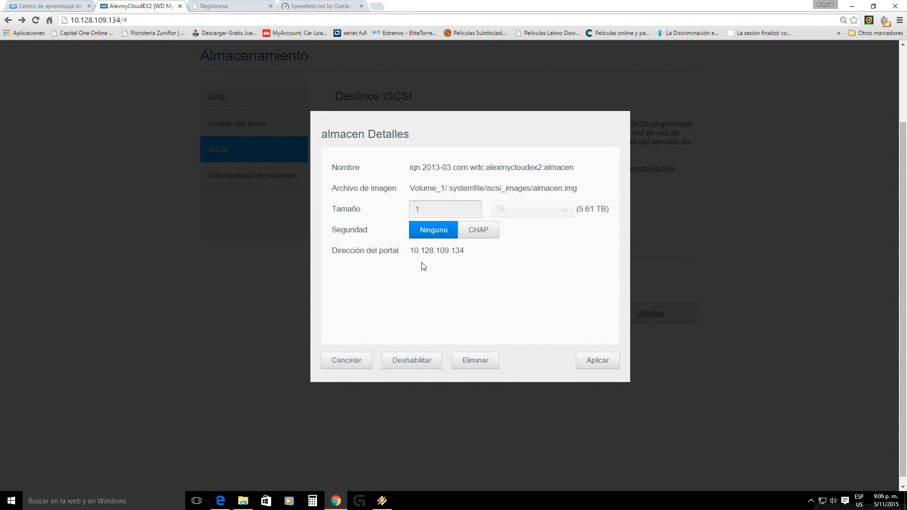
{"action": "left_click", "coordinate": [471, 360]}
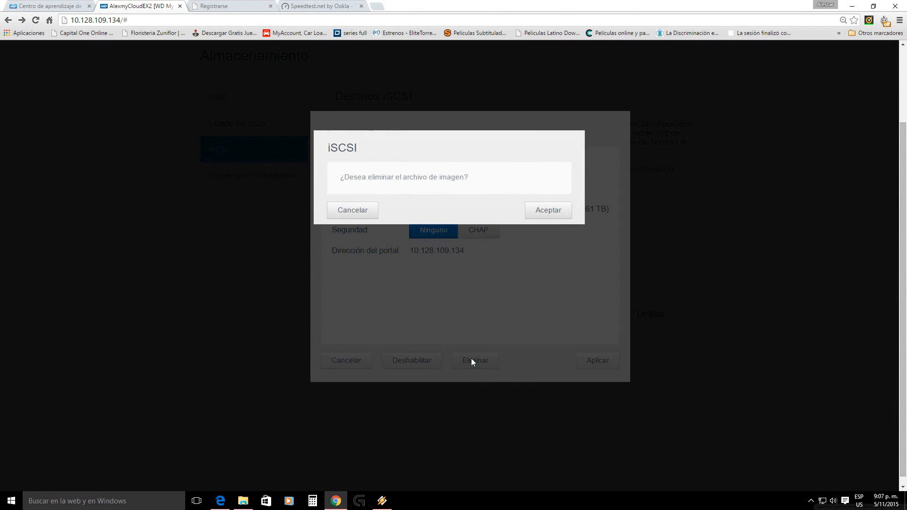
{"action": "left_click", "coordinate": [546, 218]}
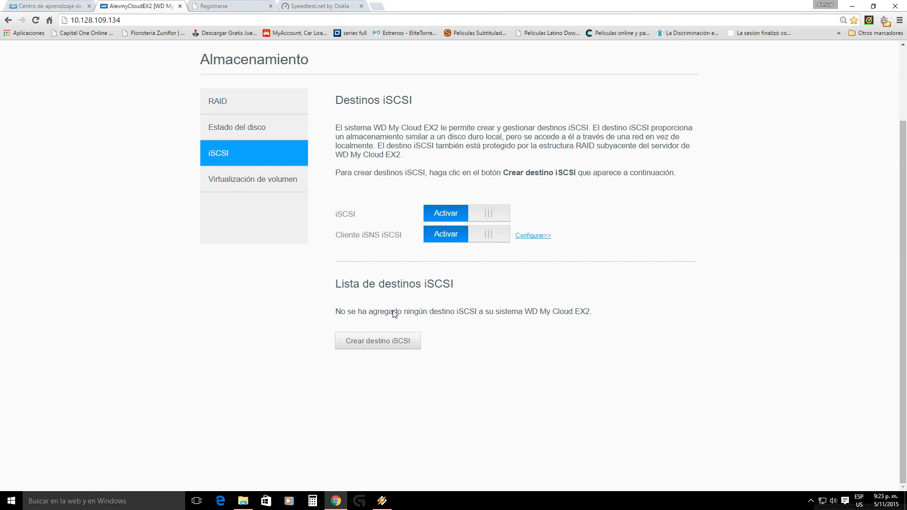
- Read the volume virtualization page and compare it with the iSCSI targets page
{"action": "left_click", "coordinate": [228, 186]}
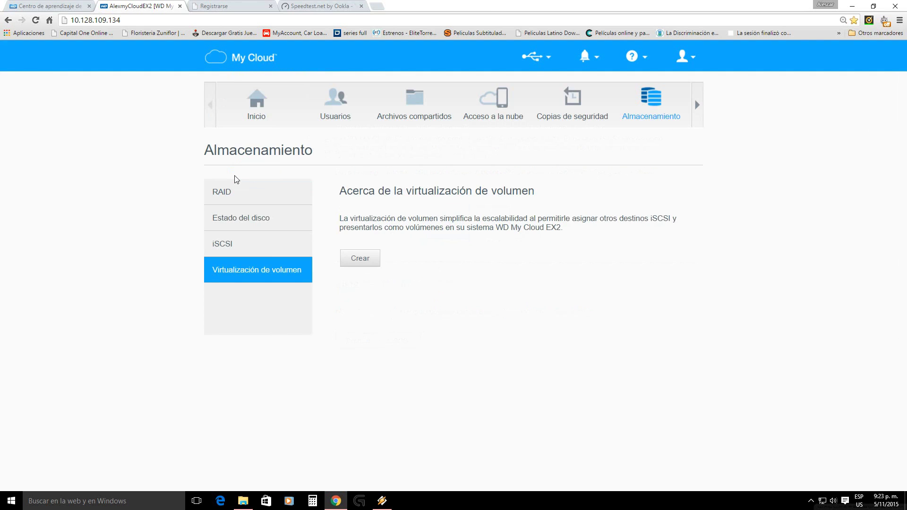
{"action": "left_click", "coordinate": [227, 241]}
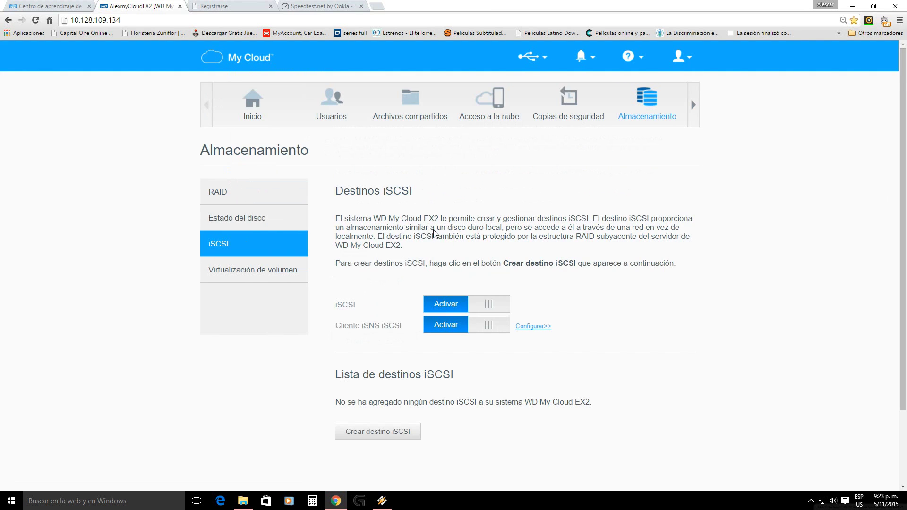
{"action": "scroll", "coordinate": [434, 232], "scroll_direction": "down", "scroll_amount": 1}
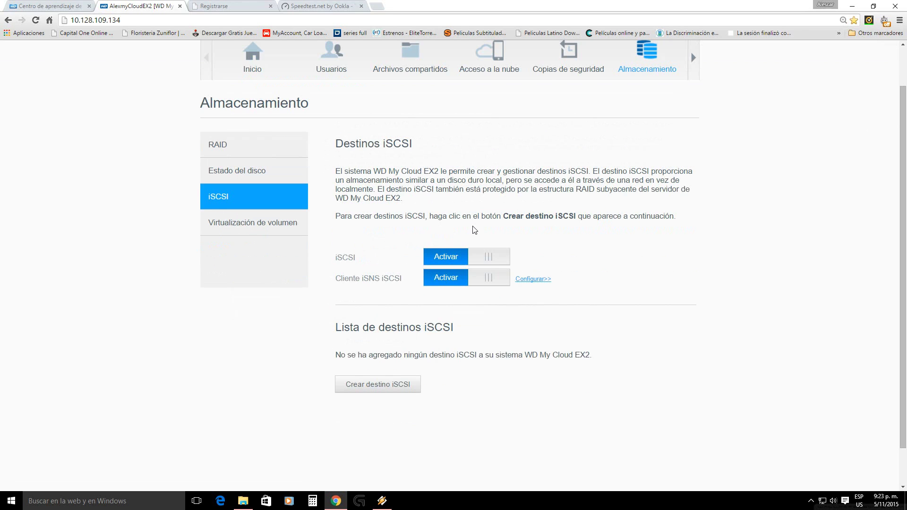
{"action": "scroll", "coordinate": [471, 229], "scroll_direction": "up", "scroll_amount": 1}
{"action": "scroll", "coordinate": [376, 411], "scroll_direction": "down", "scroll_amount": 1}
{"action": "scroll", "coordinate": [629, 290], "scroll_direction": "up", "scroll_amount": 1}
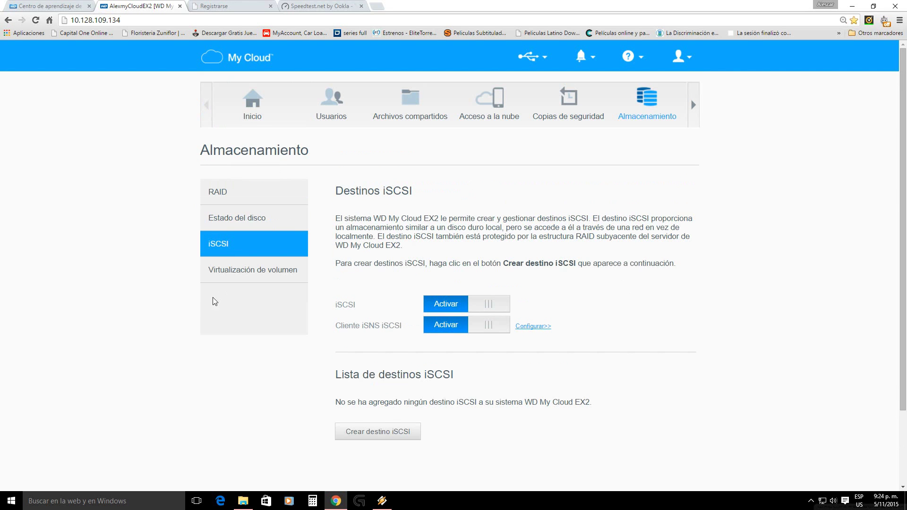
{"action": "left_click", "coordinate": [222, 272]}
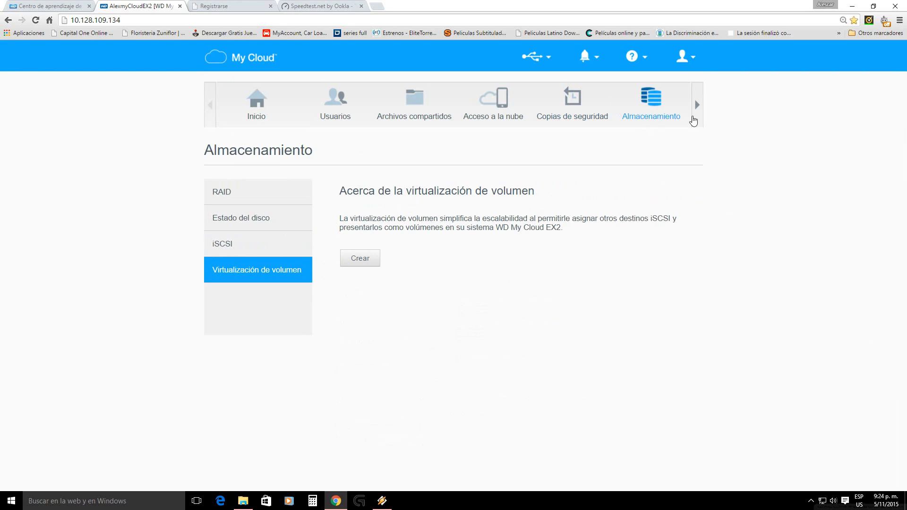
- Open the applications section and view the HTTP downloads page
{"action": "left_click", "coordinate": [697, 105]}
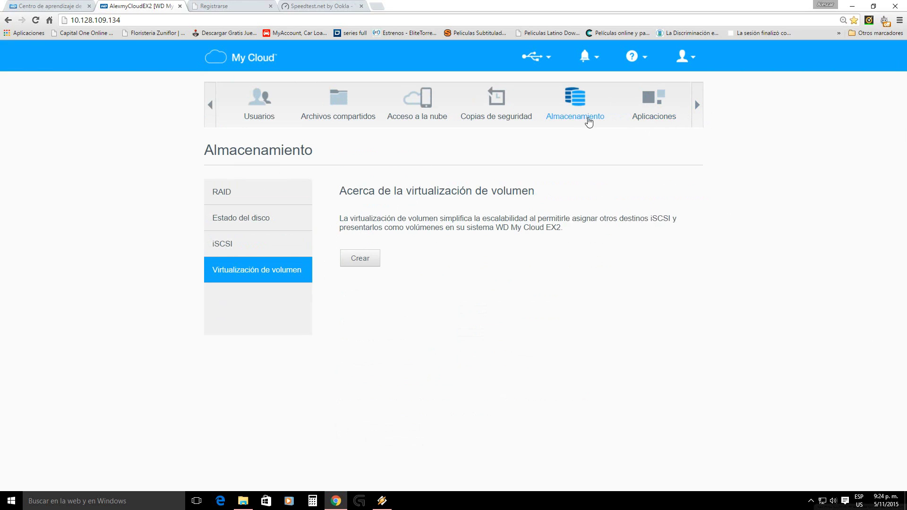
{"action": "left_click", "coordinate": [656, 112]}
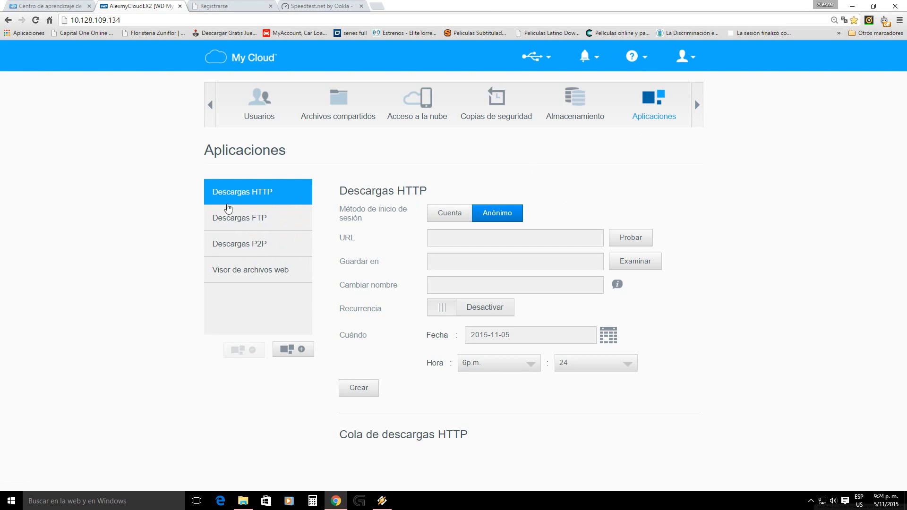
- Open the device configuration and review all general settings, including the available languages, clock, cloud access, energy saving, Mac backups and services
{"action": "left_click", "coordinate": [697, 104]}
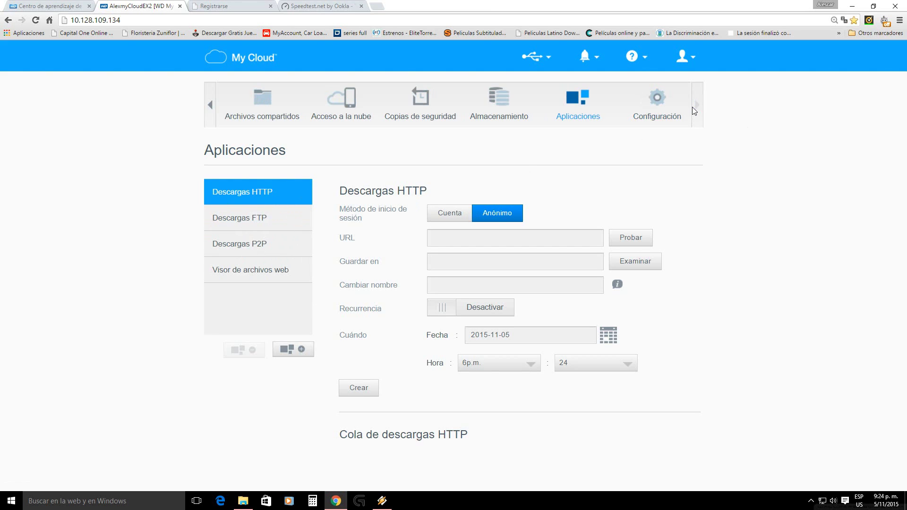
{"action": "left_click", "coordinate": [658, 107]}
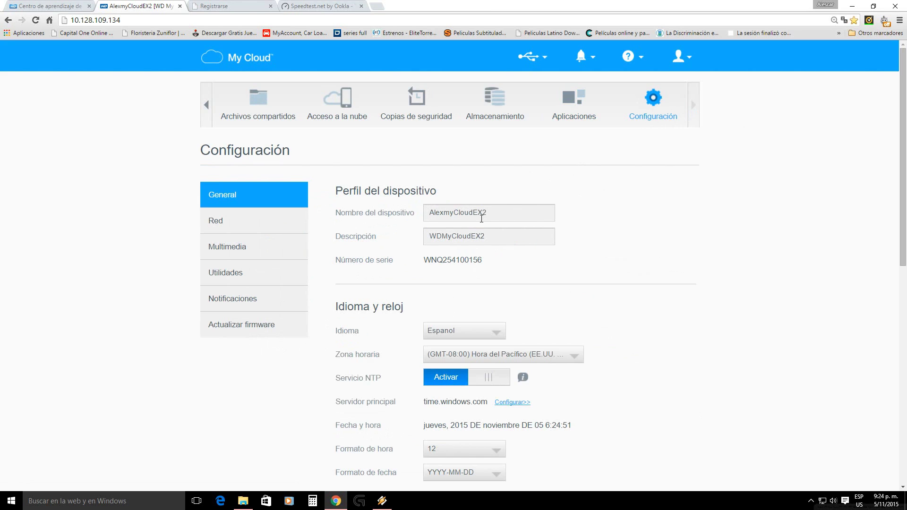
{"action": "scroll", "coordinate": [495, 235], "scroll_direction": "down", "scroll_amount": 2}
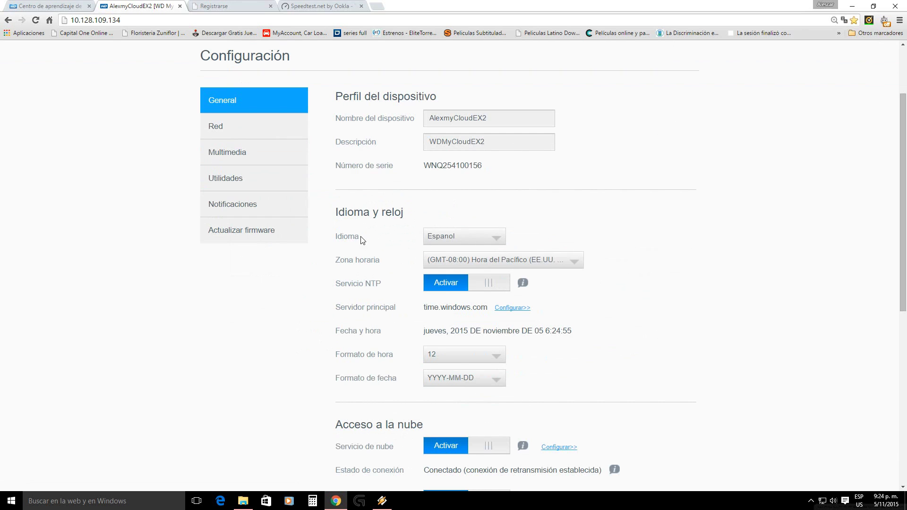
{"action": "left_click", "coordinate": [494, 239]}
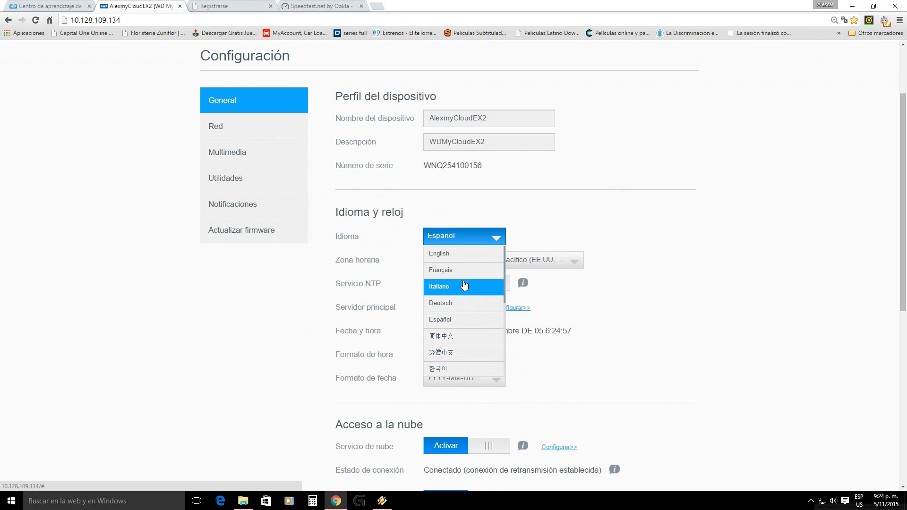
{"action": "left_click", "coordinate": [580, 221]}
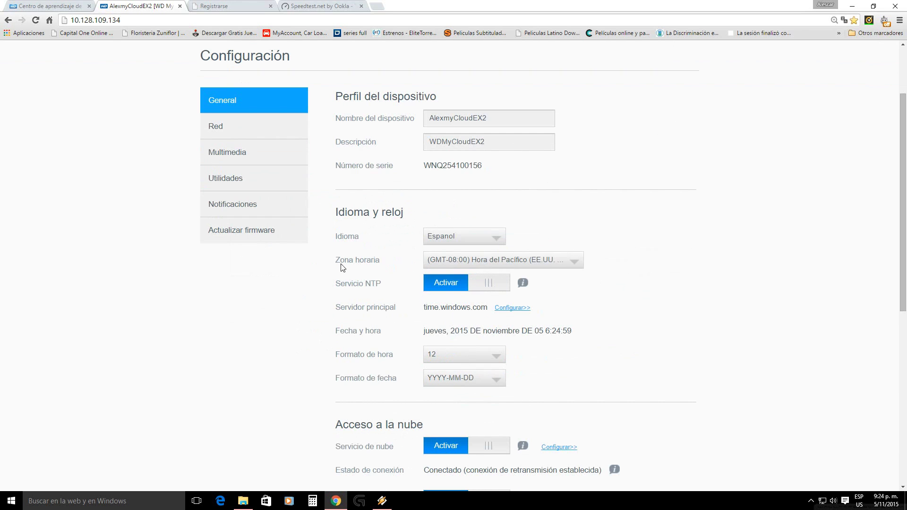
{"action": "scroll", "coordinate": [519, 234], "scroll_direction": "down", "scroll_amount": 1}
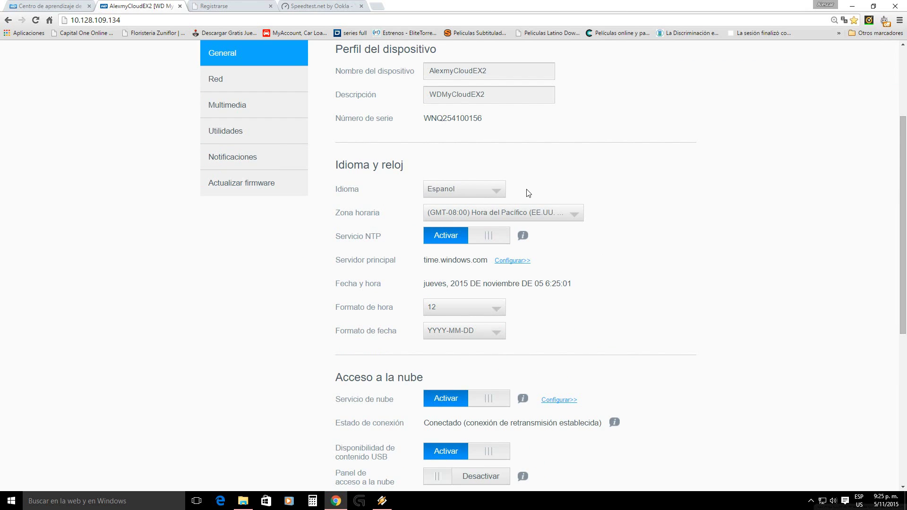
{"action": "scroll", "coordinate": [565, 200], "scroll_direction": "down", "scroll_amount": 2}
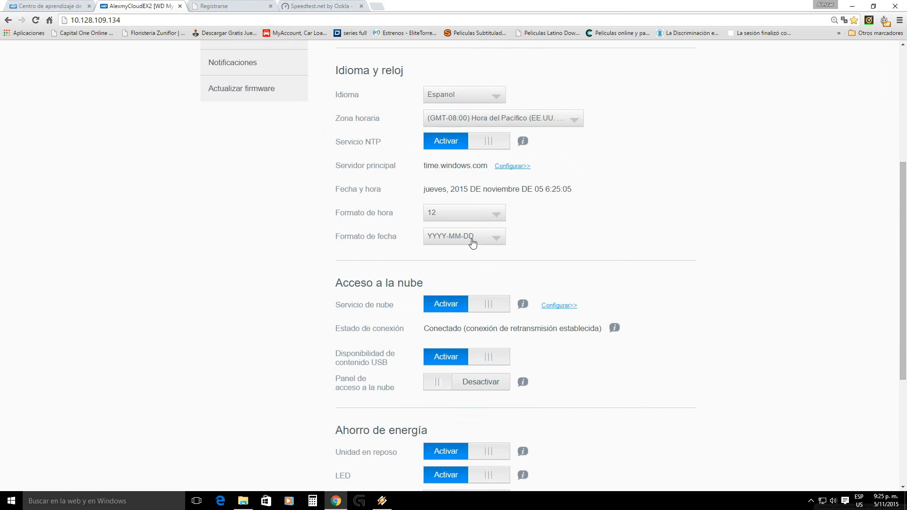
{"action": "scroll", "coordinate": [512, 216], "scroll_direction": "down", "scroll_amount": 2}
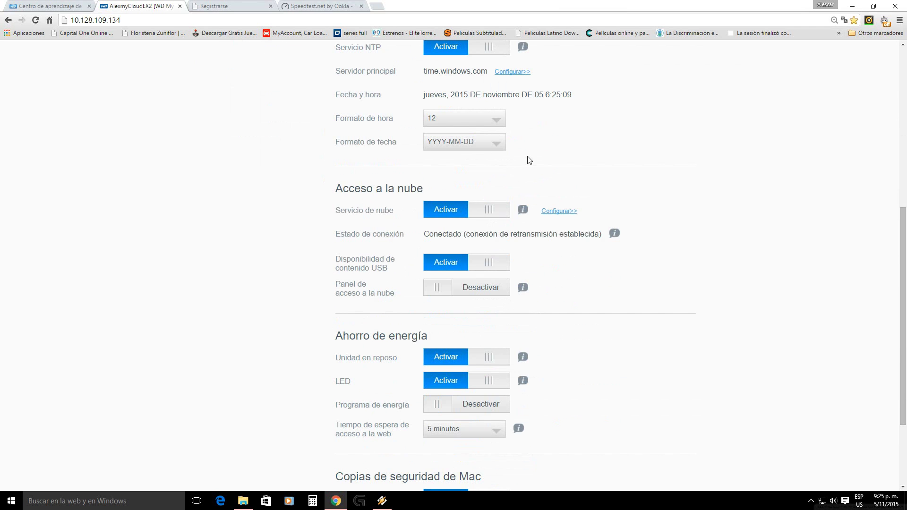
{"action": "scroll", "coordinate": [529, 159], "scroll_direction": "down", "scroll_amount": 1}
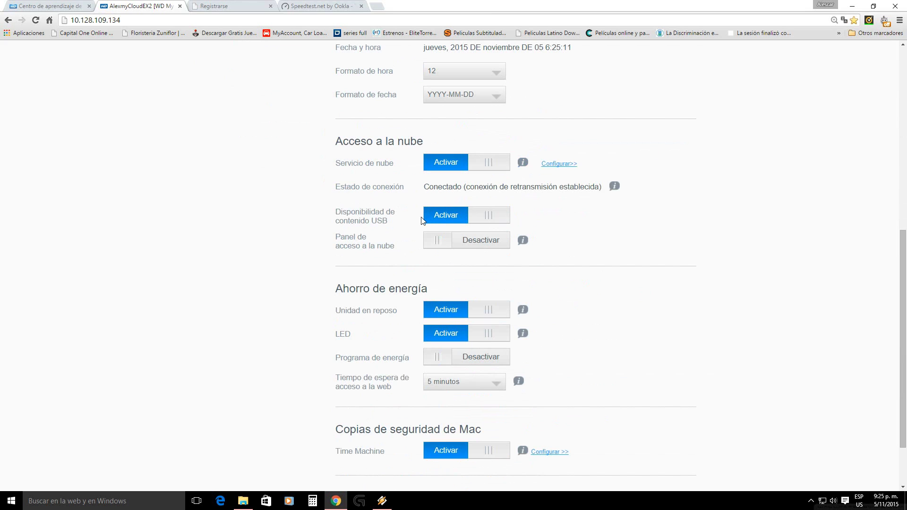
{"action": "scroll", "coordinate": [411, 236], "scroll_direction": "down", "scroll_amount": 2}
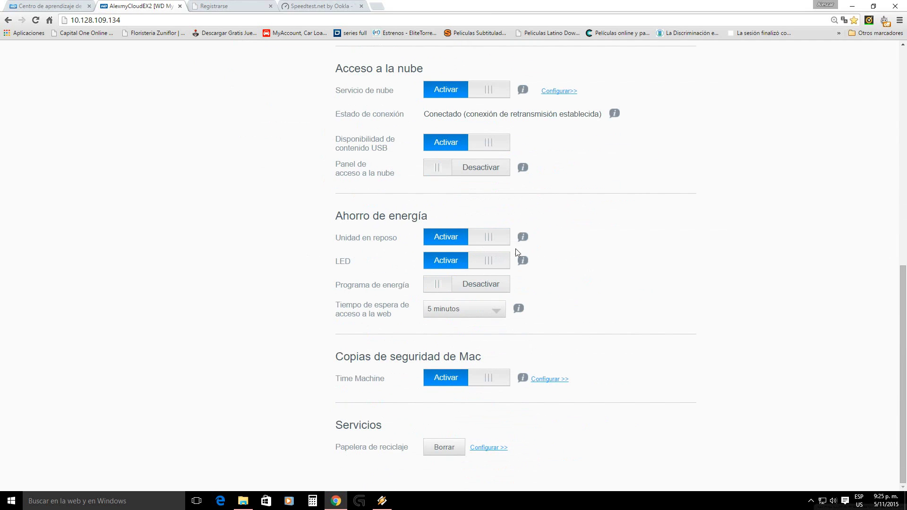
{"action": "scroll", "coordinate": [517, 247], "scroll_direction": "up", "scroll_amount": 10}
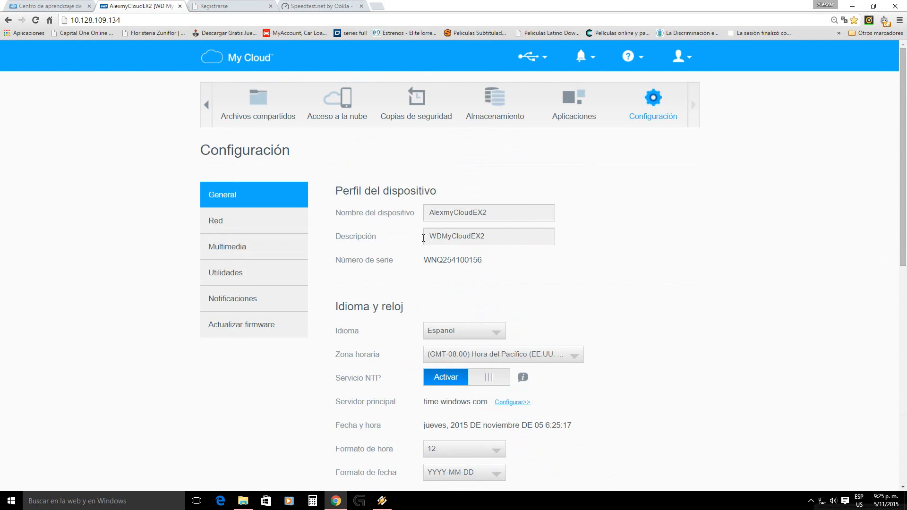
- Review the network profile and network service settings in the configuration
{"action": "left_click", "coordinate": [215, 229]}
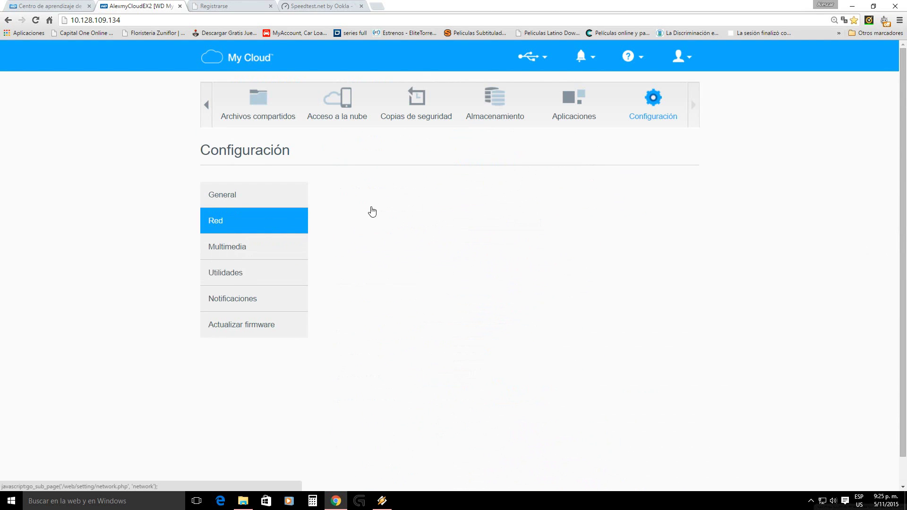
{"action": "scroll", "coordinate": [373, 210], "scroll_direction": "down", "scroll_amount": 1}
{"action": "scroll", "coordinate": [389, 198], "scroll_direction": "down", "scroll_amount": 4}
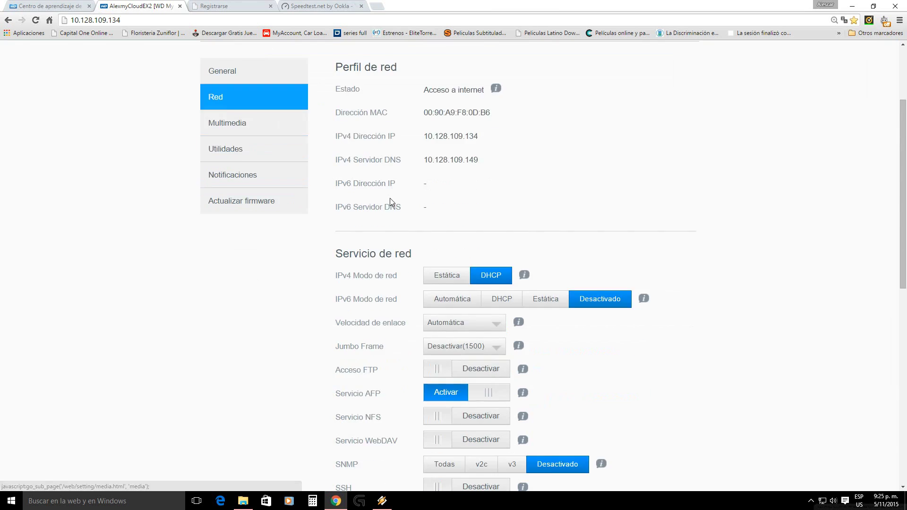
{"action": "scroll", "coordinate": [499, 260], "scroll_direction": "up", "scroll_amount": 5}
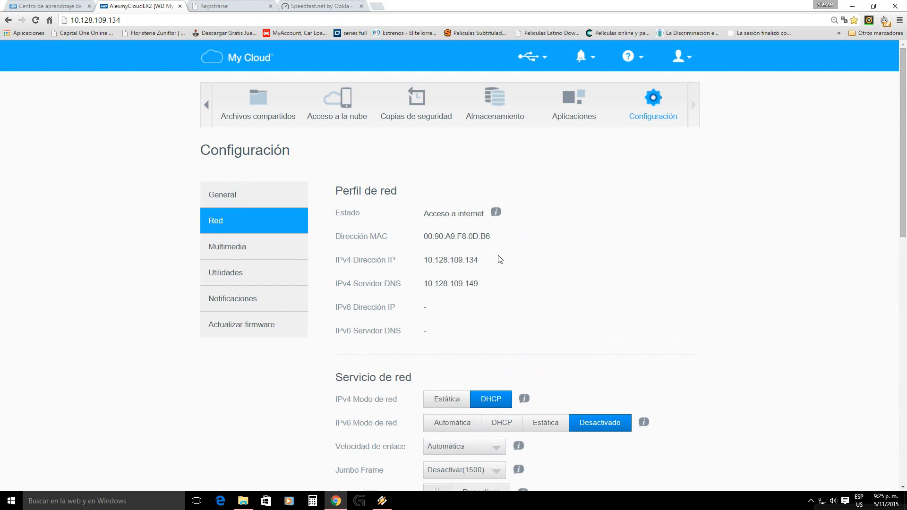
- View the multimedia server settings and the system diagnostics, restore and maintenance utilities
{"action": "left_click", "coordinate": [272, 246]}
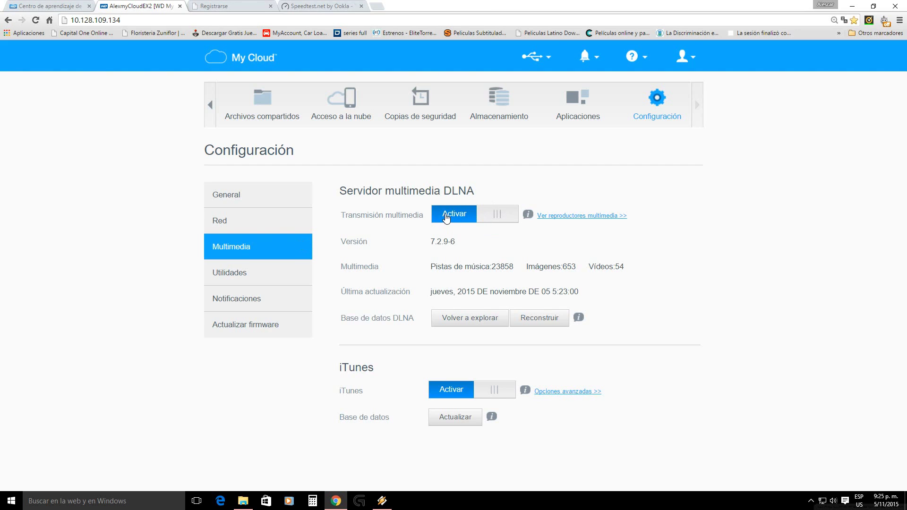
{"action": "left_click", "coordinate": [240, 279]}
{"action": "scroll", "coordinate": [321, 269], "scroll_direction": "down", "scroll_amount": 2}
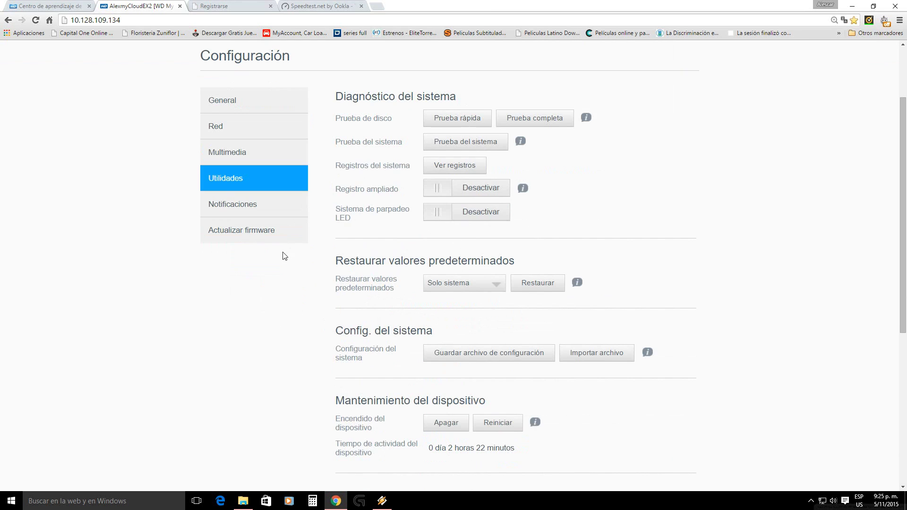
- View the firmware update settings in the device configuration
{"action": "left_click", "coordinate": [254, 231]}
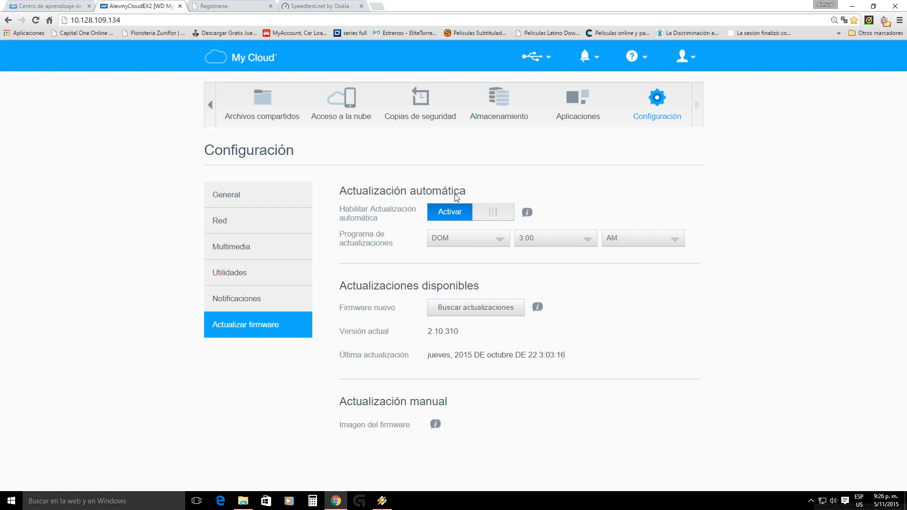
- Sign in to the My Cloud web portal by entering the account password
{"action": "left_click", "coordinate": [199, 6]}
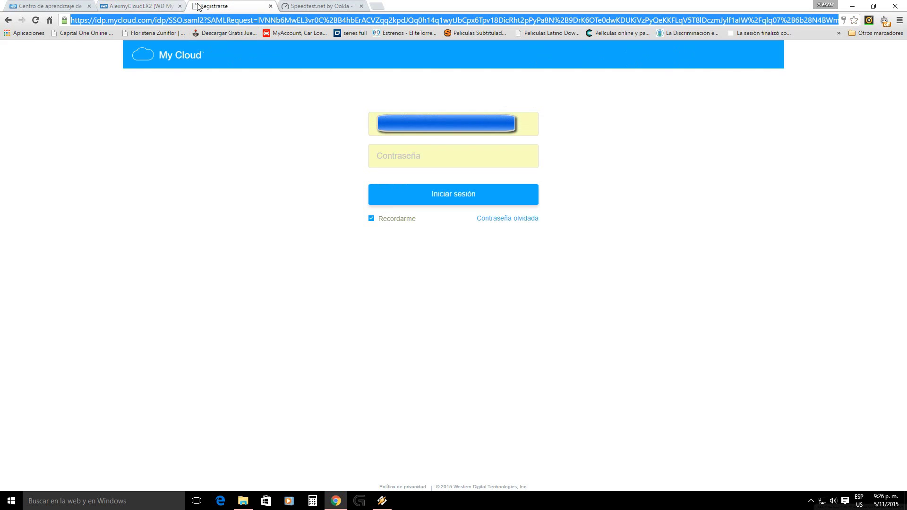
{"action": "left_click", "coordinate": [418, 163]}
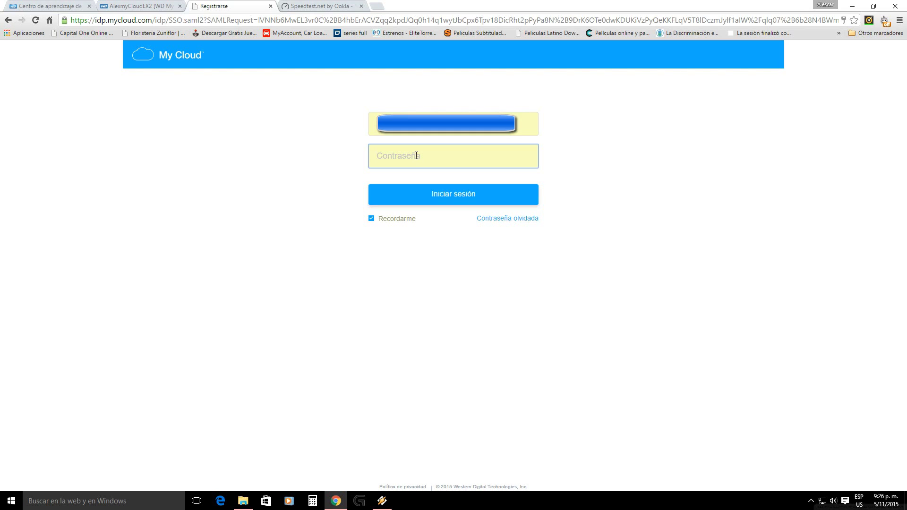
{"action": "type", "text": "•"}
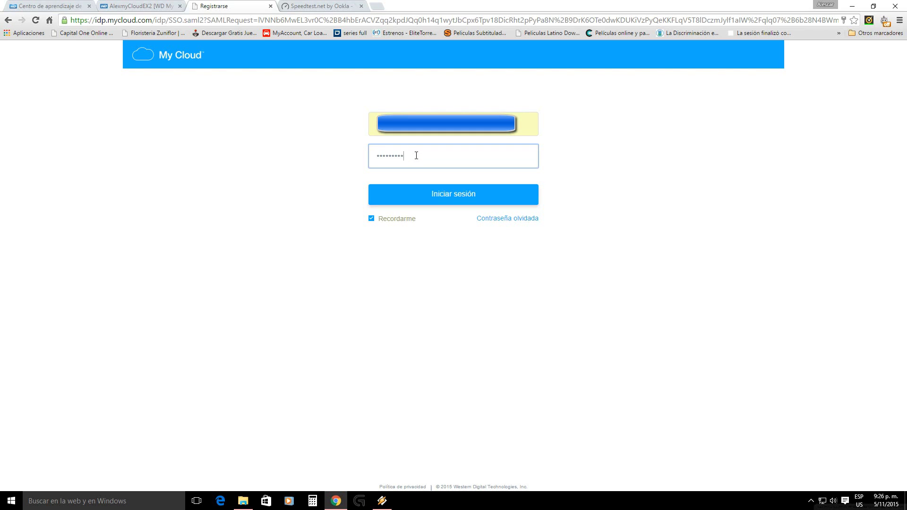
{"action": "left_click", "coordinate": [438, 196]}
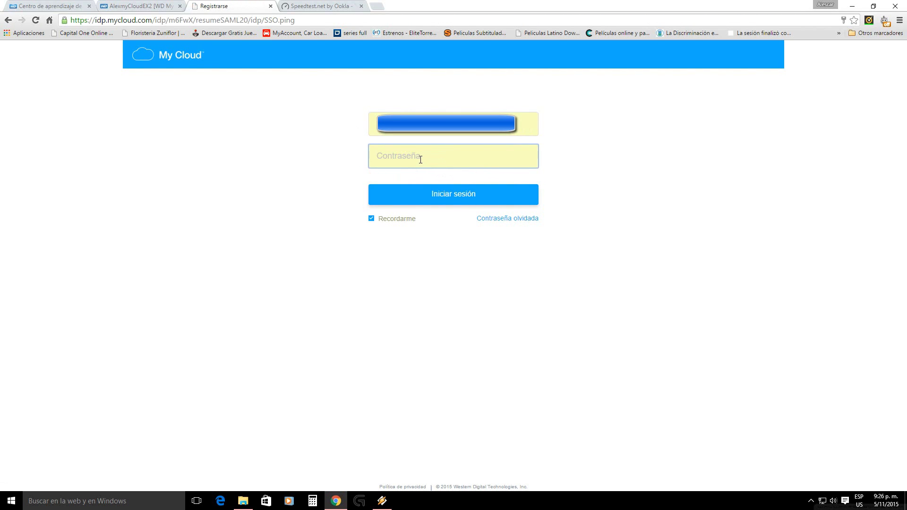
{"action": "type", "text": "a"}
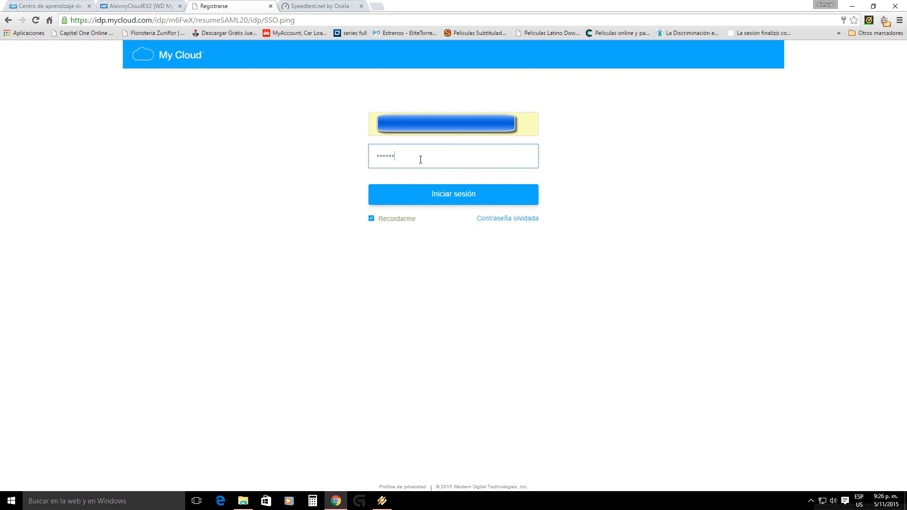
{"action": "type", "text": "••••••••••"}
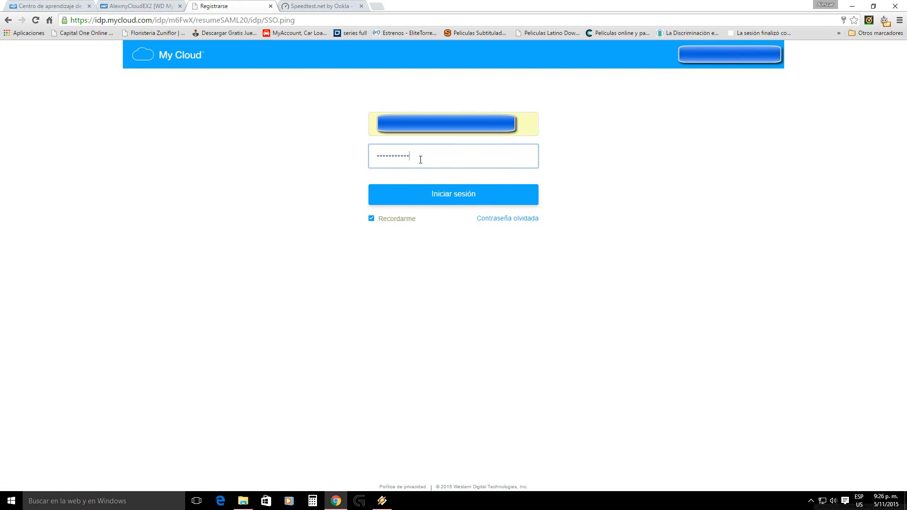
{"action": "left_click", "coordinate": [435, 199]}
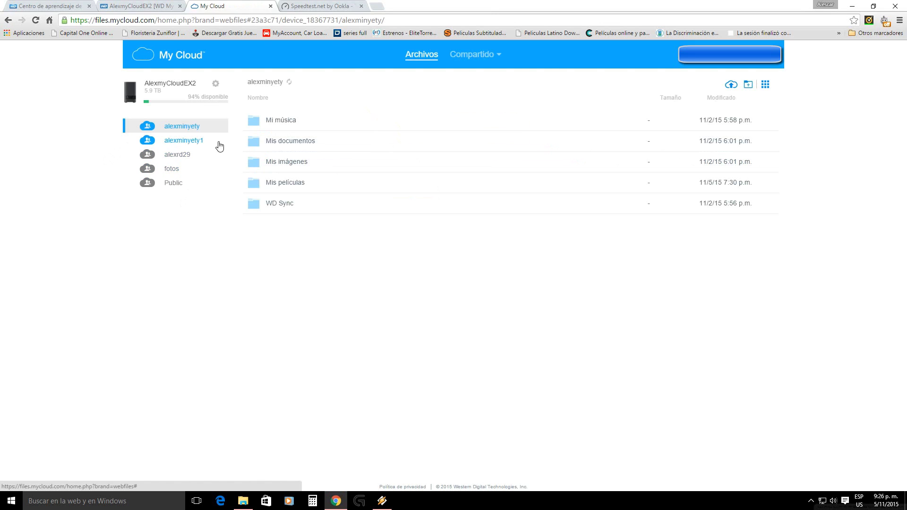
- Upload the the-division-gameplay image into the Mi música folder
{"action": "left_click", "coordinate": [274, 122]}
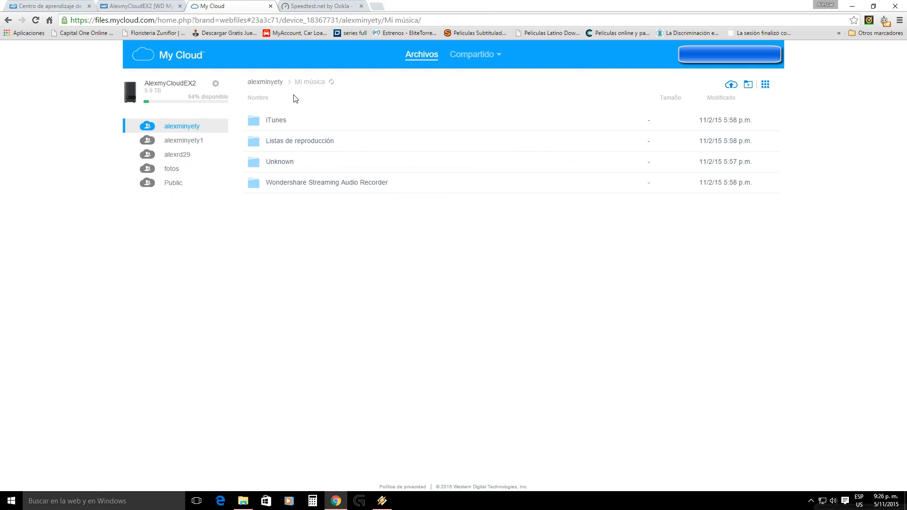
{"action": "left_click", "coordinate": [727, 88]}
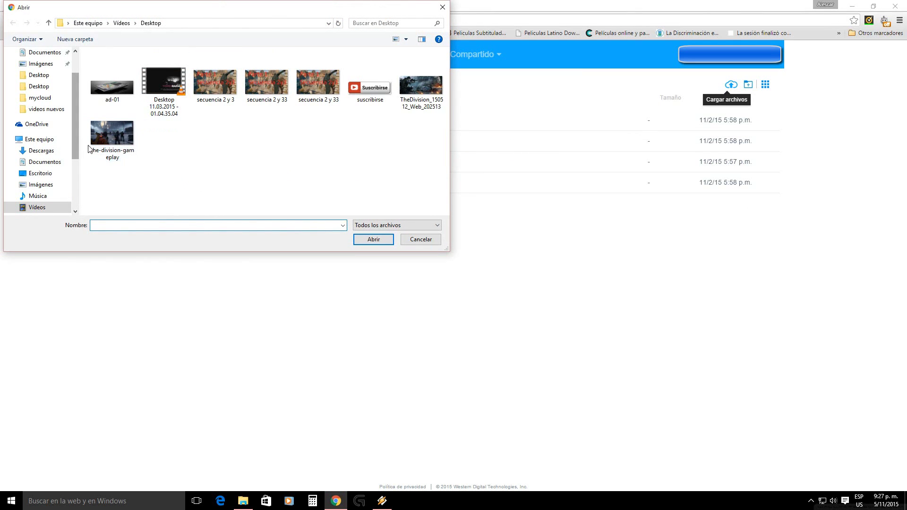
{"action": "left_click", "coordinate": [106, 130]}
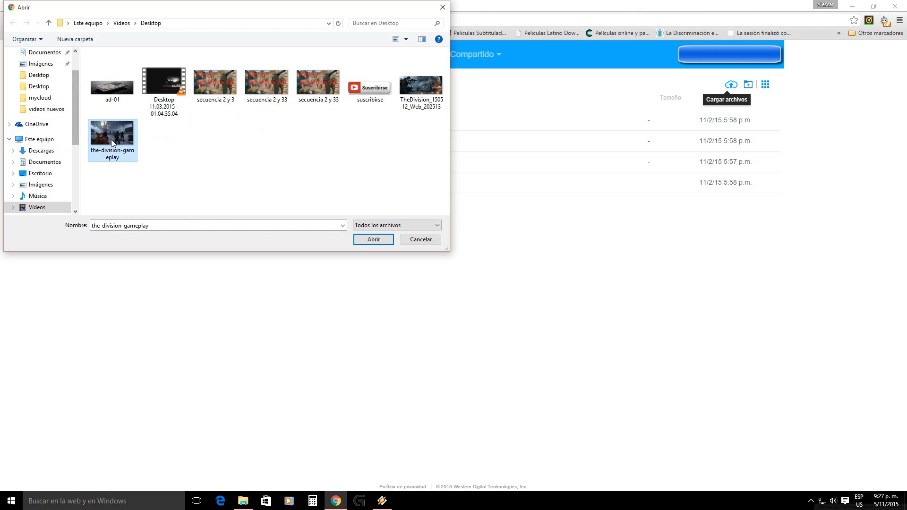
{"action": "left_click", "coordinate": [369, 240]}
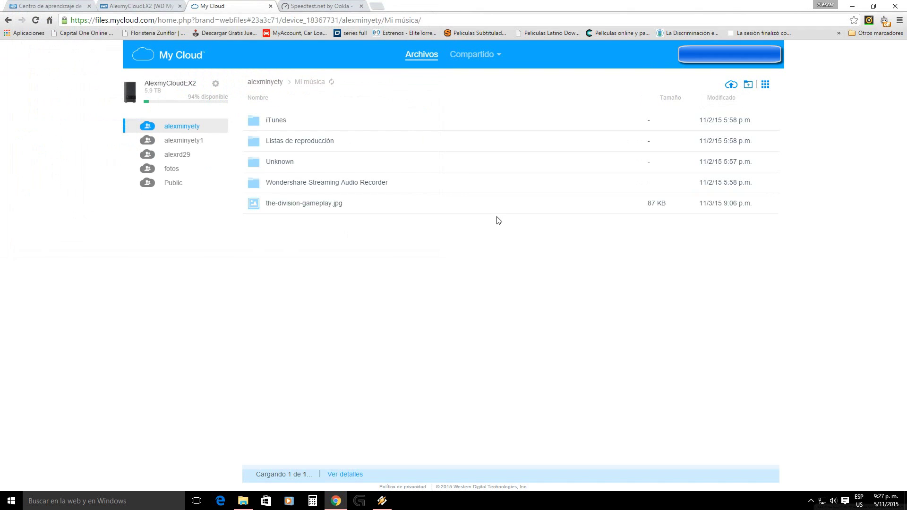
- Try to preview the-division-gameplay.jpg twice and return to the Mi música folder
{"action": "left_click", "coordinate": [279, 206]}
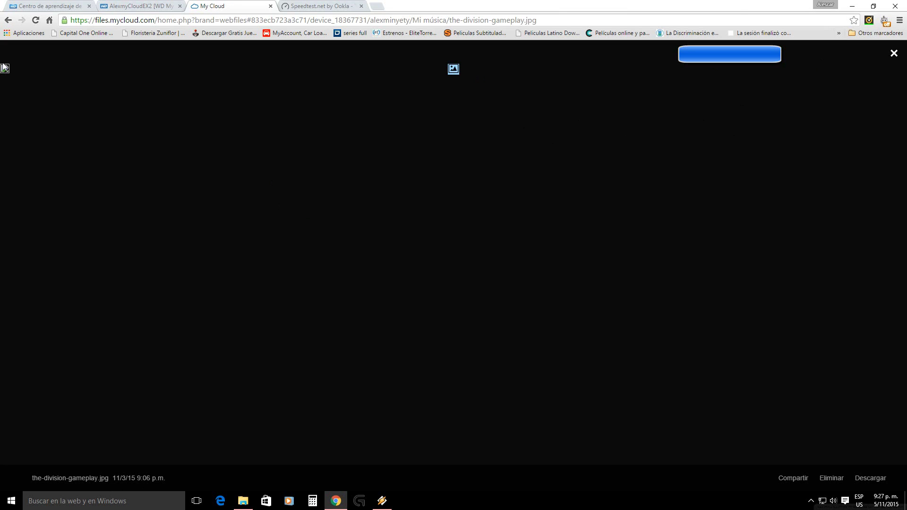
{"action": "left_click", "coordinate": [894, 53]}
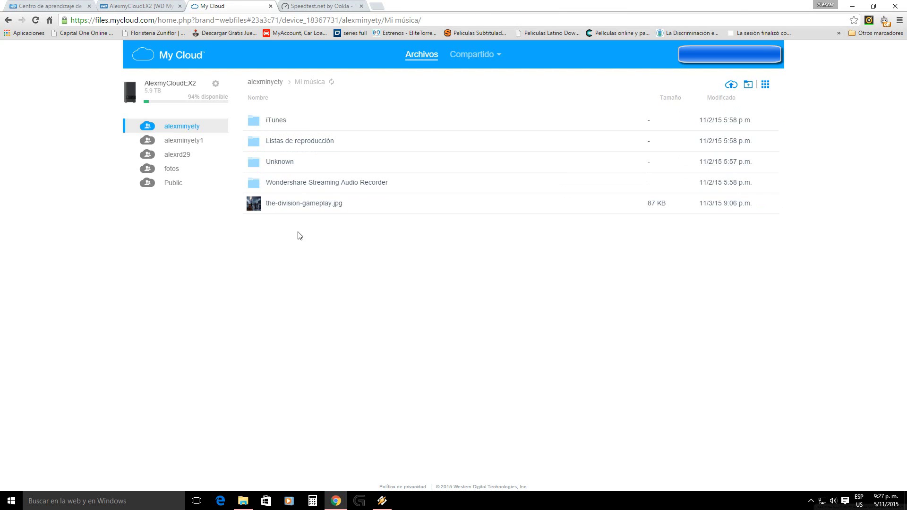
{"action": "left_click", "coordinate": [311, 208]}
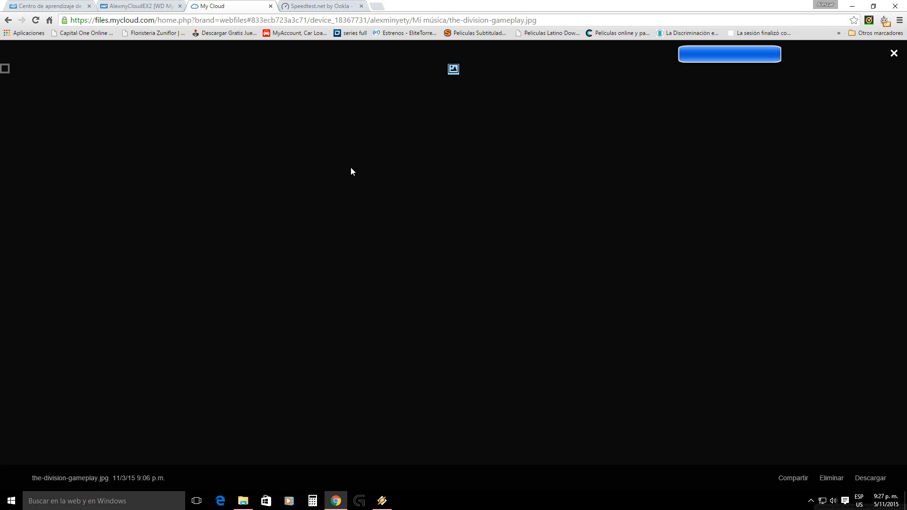
{"action": "left_click", "coordinate": [8, 21]}
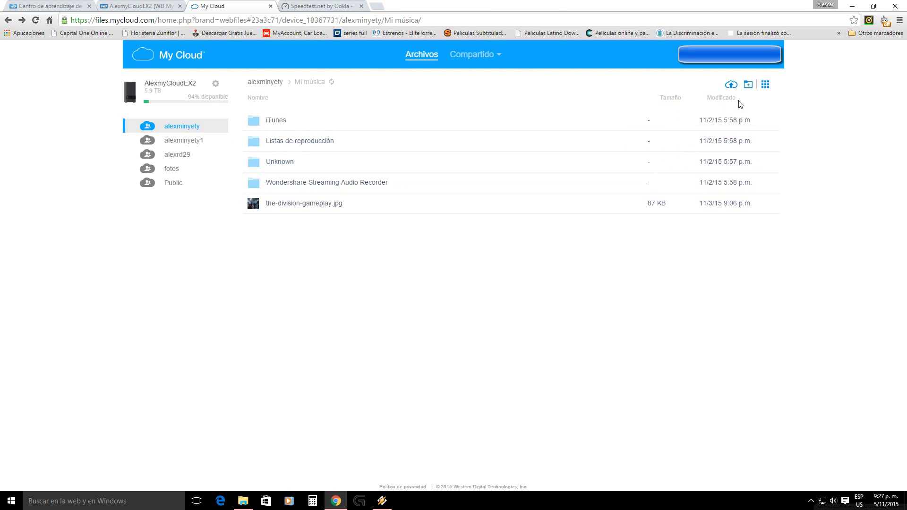
- Upload the secuencia 2 y 33 image into the Mi música folder
{"action": "left_click", "coordinate": [731, 85]}
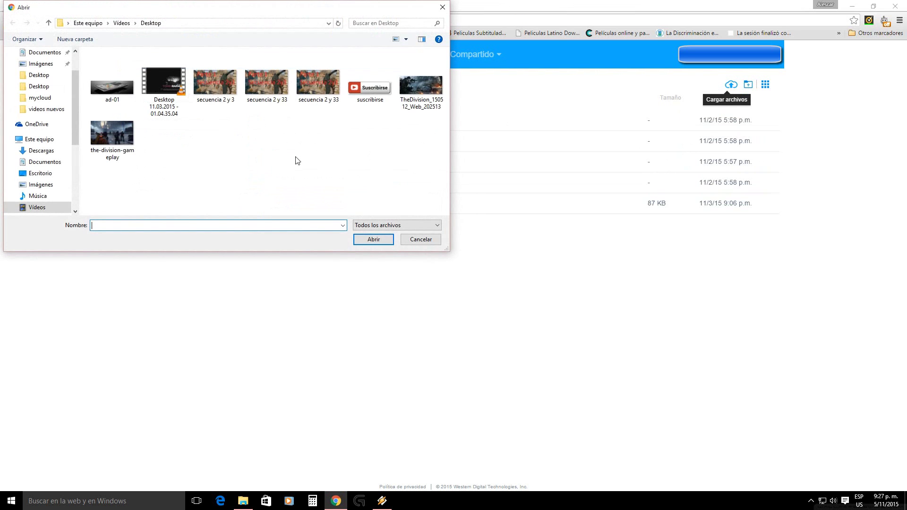
{"action": "double_click", "coordinate": [263, 87]}
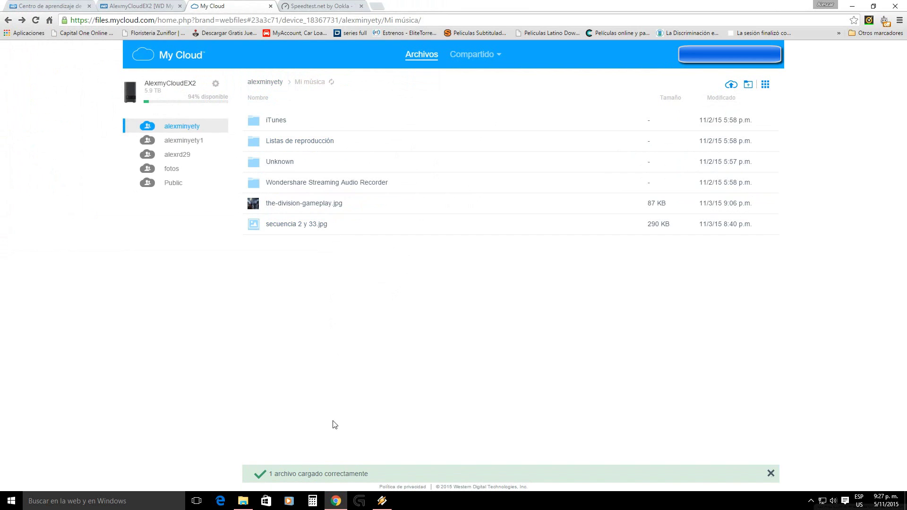
- Preview the uploaded secuencia 2 y 33.jpg image and return to the Mi música folder
{"action": "left_click", "coordinate": [295, 218]}
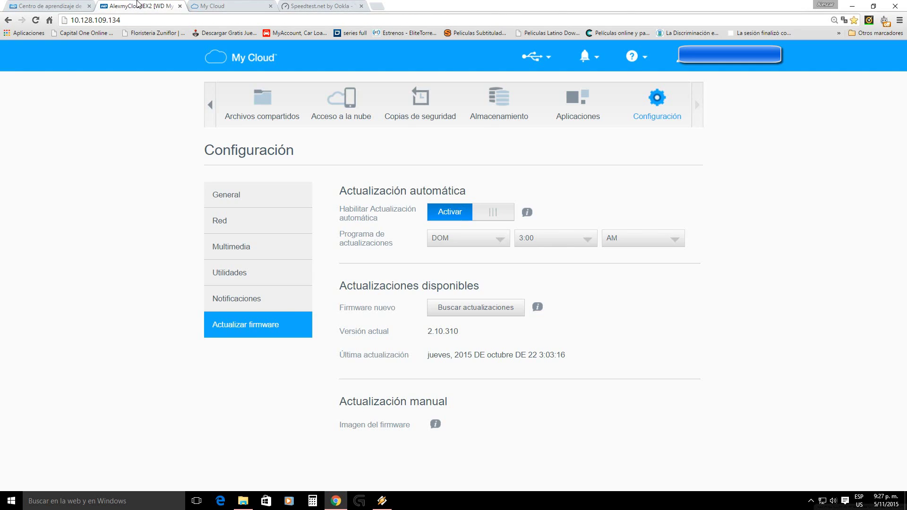
{"action": "left_click", "coordinate": [140, 5]}
{"action": "left_click", "coordinate": [226, 6]}
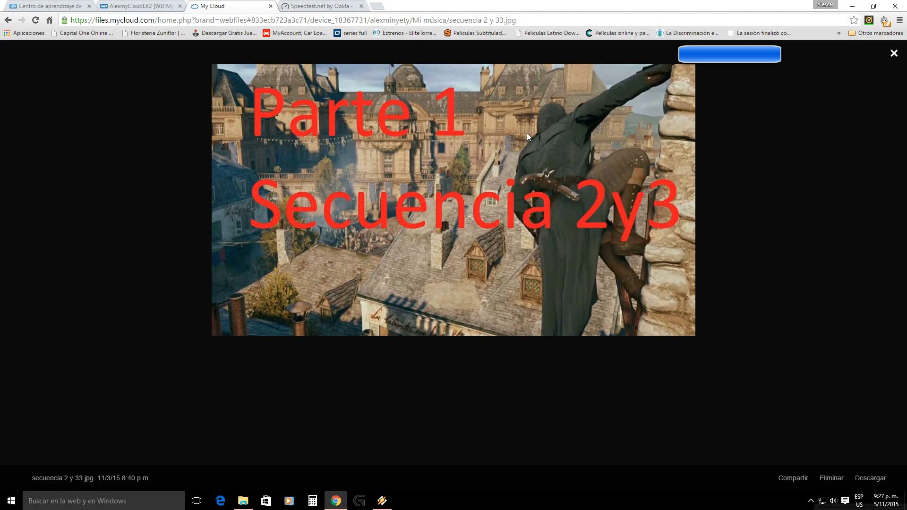
{"action": "key", "text": "alt+Left"}
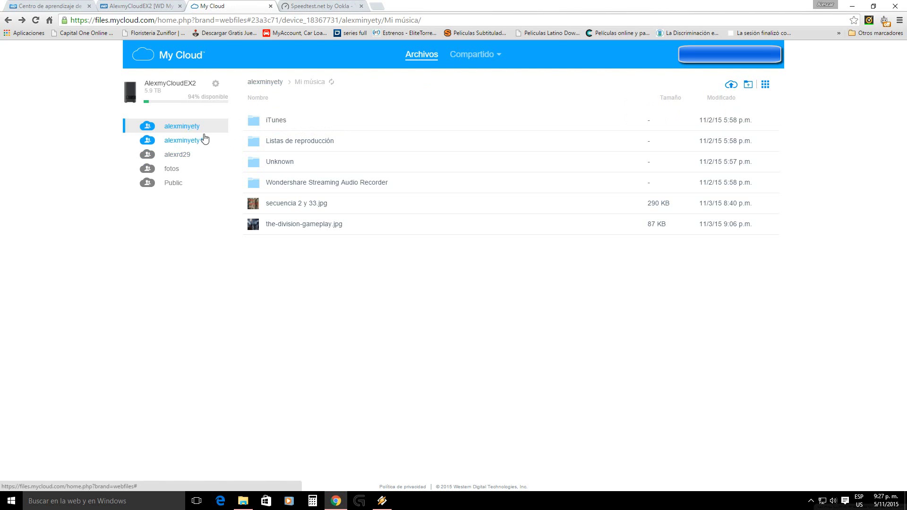
{"action": "left_click", "coordinate": [317, 203]}
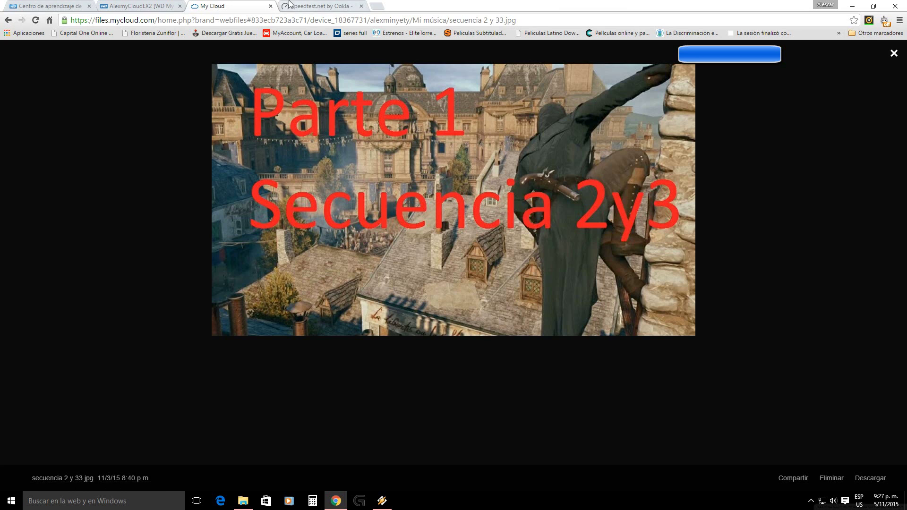
{"action": "left_click", "coordinate": [142, 6]}
{"action": "left_click", "coordinate": [233, 6]}
{"action": "left_click", "coordinate": [893, 54]}
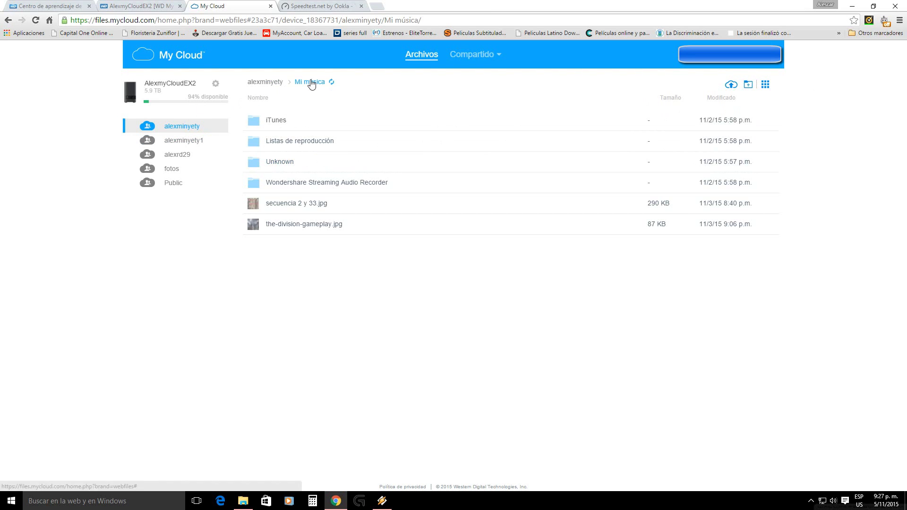
- Show the new folder entry in Mi música, and view the Public share and its device list
{"action": "left_click", "coordinate": [747, 86]}
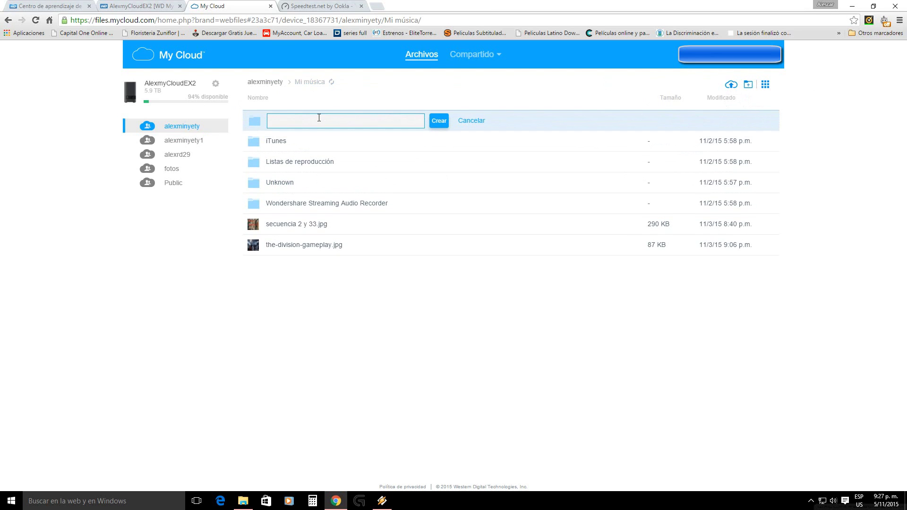
{"action": "left_click", "coordinate": [213, 183]}
{"action": "left_click", "coordinate": [216, 84]}
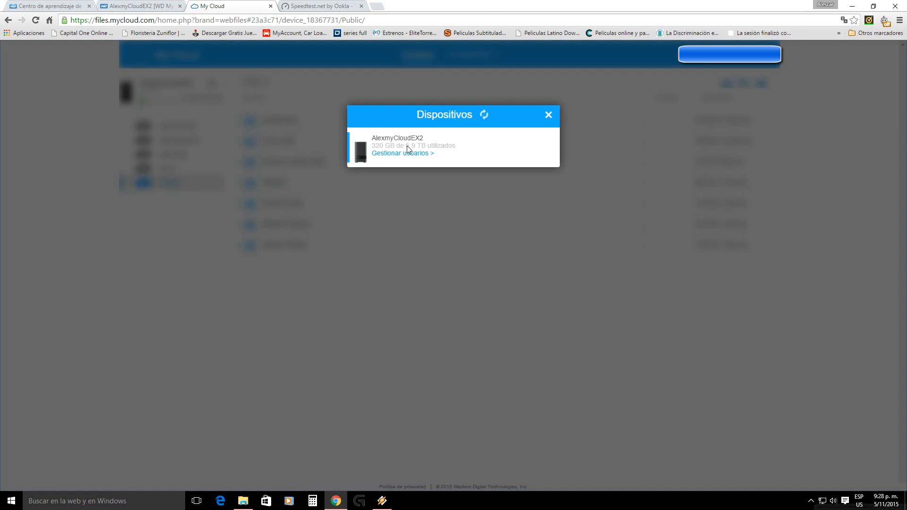
{"action": "left_click", "coordinate": [548, 115]}
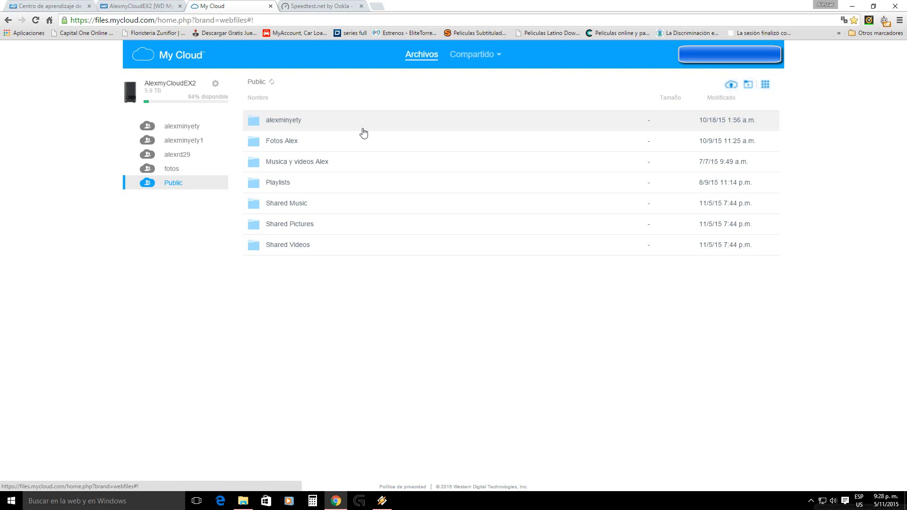
- Browse the video files in one user share's Peli folder and the songs in another share's Musica > Bachata Ch folder
{"action": "left_click", "coordinate": [188, 157]}
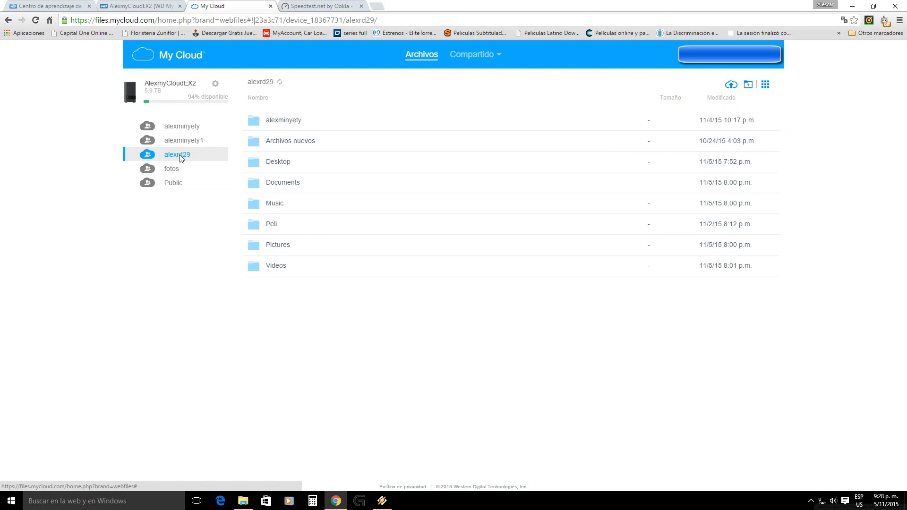
{"action": "double_click", "coordinate": [281, 229]}
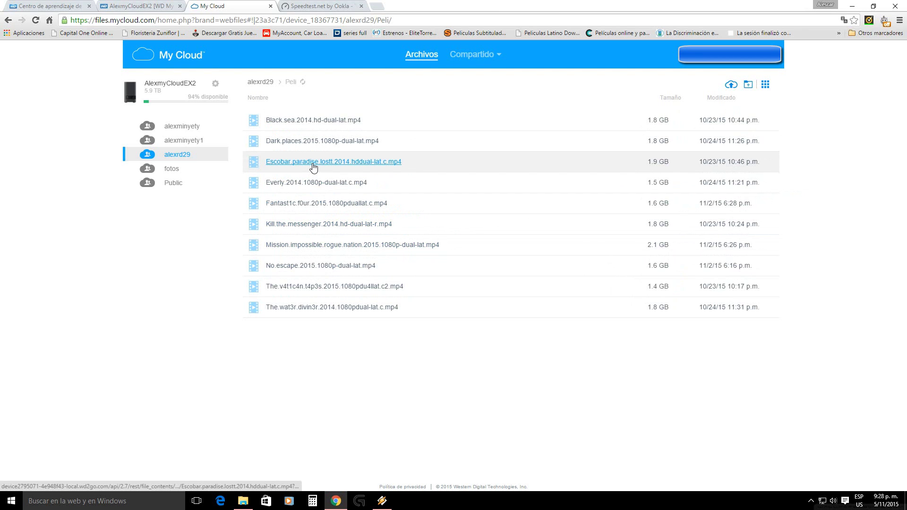
{"action": "left_click", "coordinate": [177, 146]}
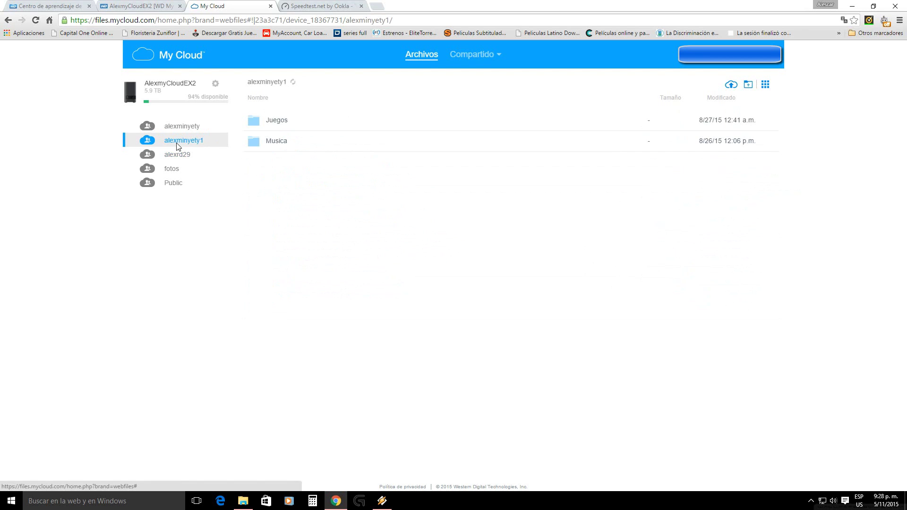
{"action": "left_click", "coordinate": [279, 142]}
{"action": "left_click", "coordinate": [281, 145]}
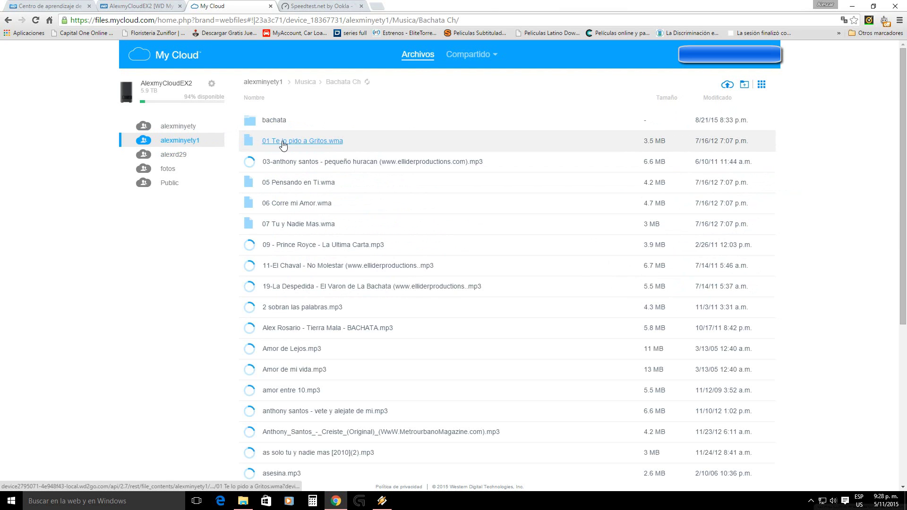
{"action": "scroll", "coordinate": [368, 165], "scroll_direction": "down", "scroll_amount": 2}
{"action": "scroll", "coordinate": [377, 196], "scroll_direction": "down", "scroll_amount": 5}
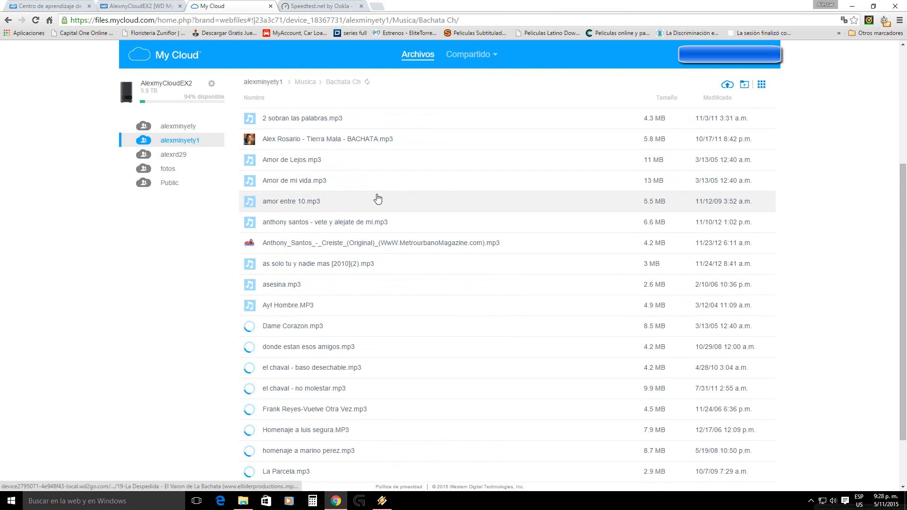
{"action": "scroll", "coordinate": [380, 196], "scroll_direction": "up", "scroll_amount": 7}
- Open the Mi partida perfecta video in the Mis películas folder and cancel its download
{"action": "left_click", "coordinate": [184, 129]}
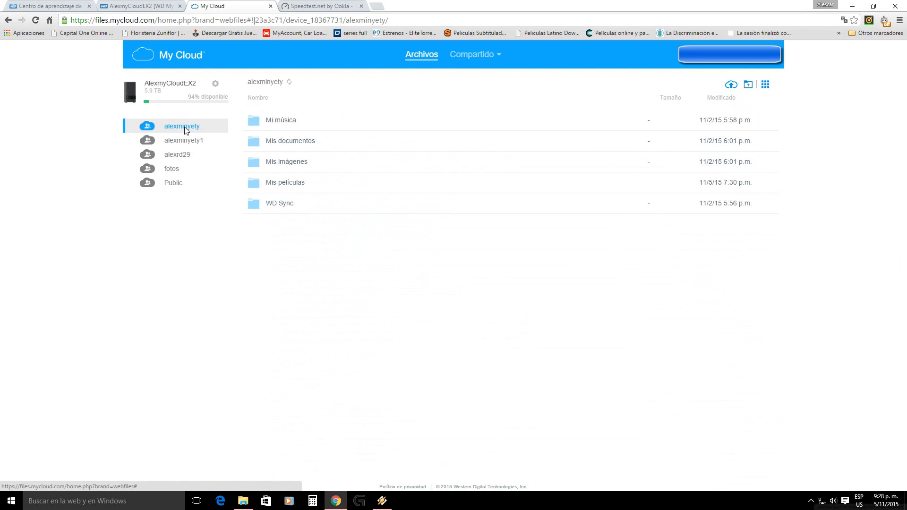
{"action": "left_click", "coordinate": [302, 183]}
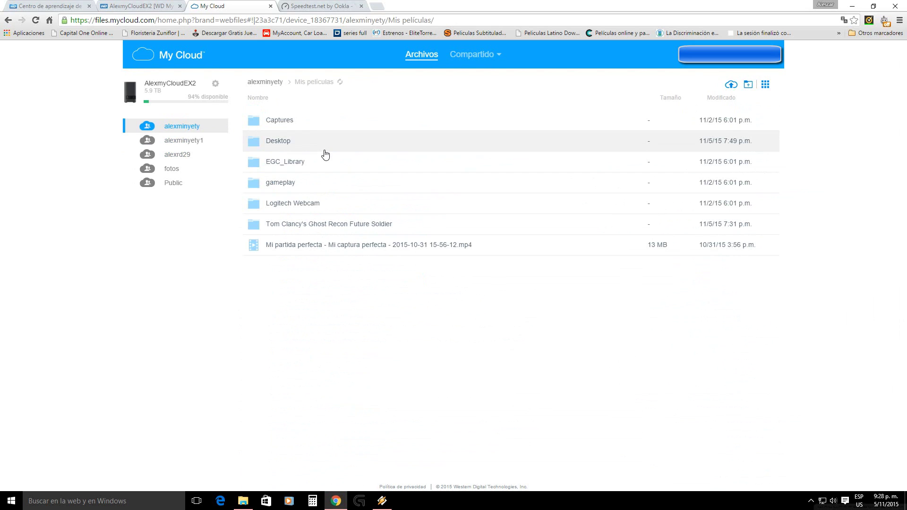
{"action": "left_click", "coordinate": [334, 245]}
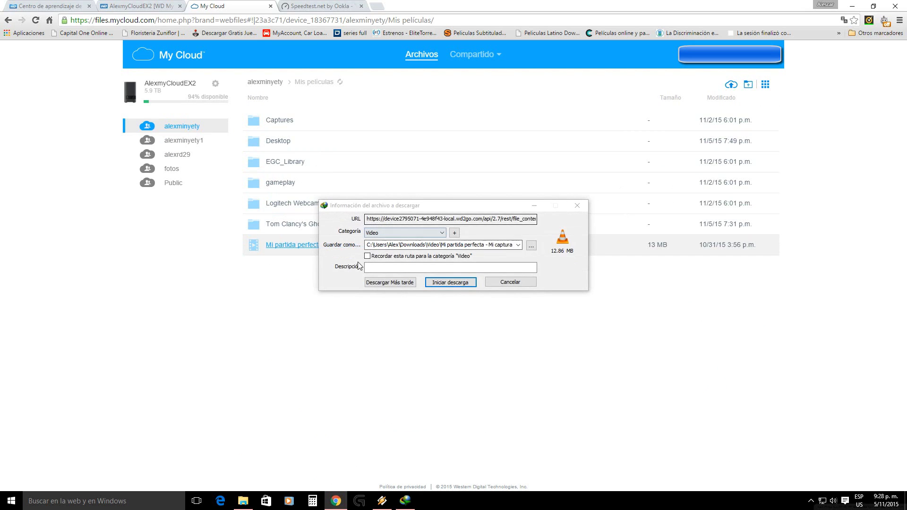
{"action": "left_click", "coordinate": [519, 282]}
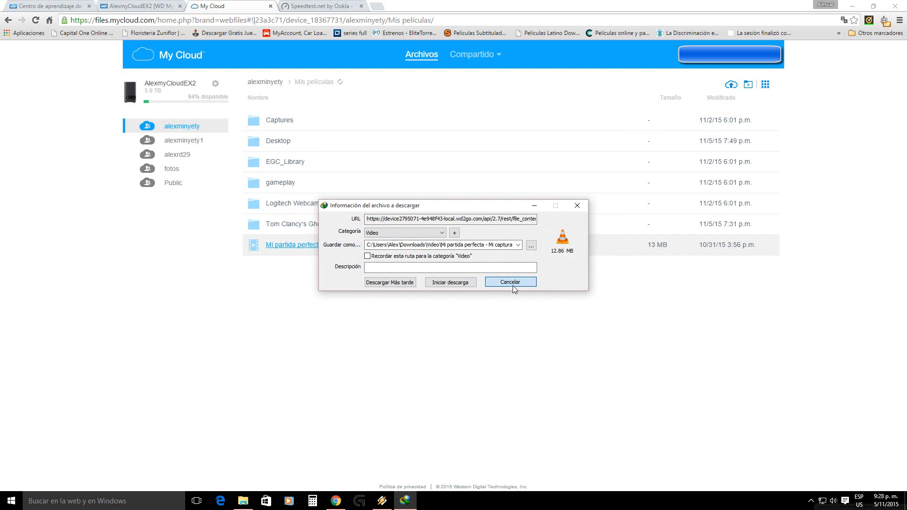
- Try to open the Mi partida perfecta video again, cancelling its download and declining the automatic-download exceptions
{"action": "left_click", "coordinate": [513, 282]}
{"action": "left_click", "coordinate": [328, 249]}
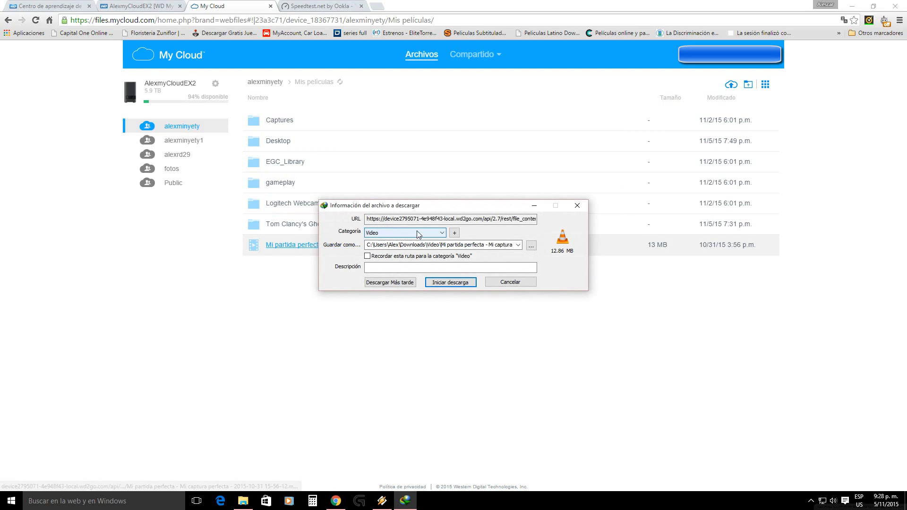
{"action": "left_click", "coordinate": [516, 282]}
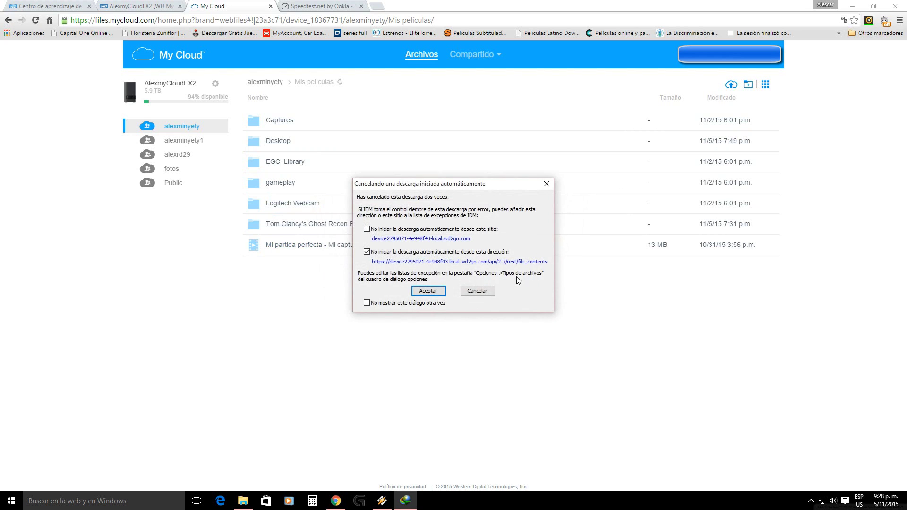
{"action": "left_click", "coordinate": [477, 292]}
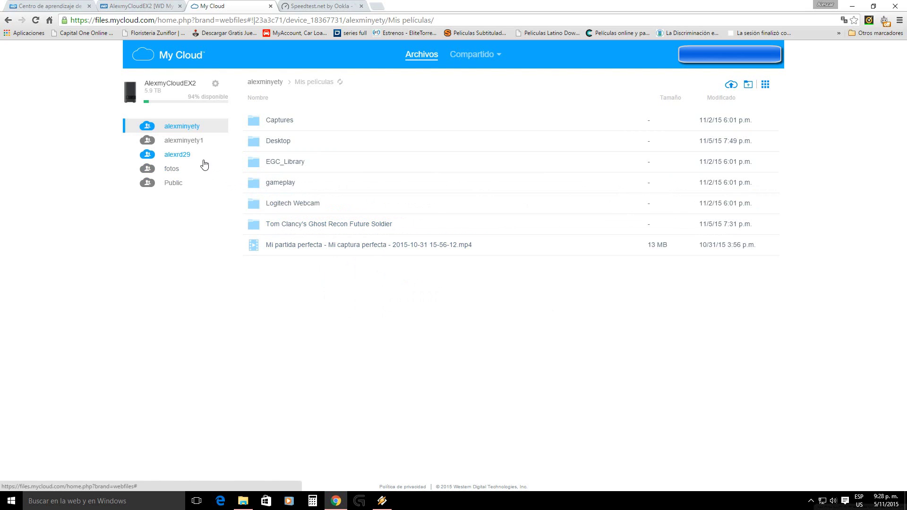
- Browse the Desktop folder in Mis películas and try to open its Desktop 11.03.2015 video, cancelling the download
{"action": "left_click", "coordinate": [275, 140]}
{"action": "left_click", "coordinate": [277, 142]}
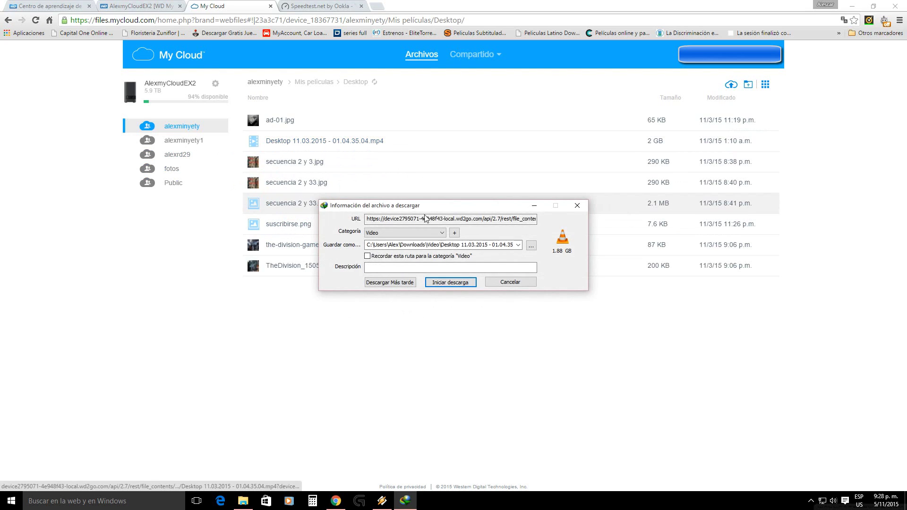
{"action": "left_click", "coordinate": [511, 281]}
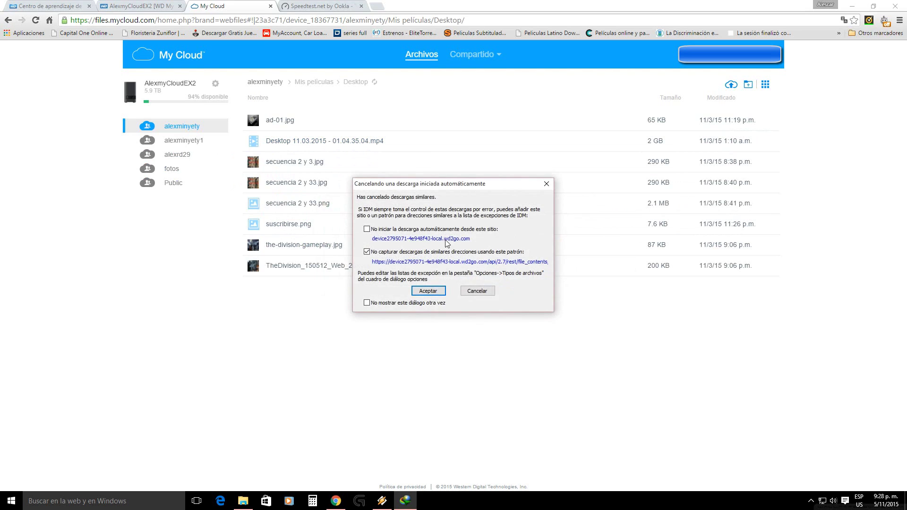
{"action": "left_click", "coordinate": [478, 291]}
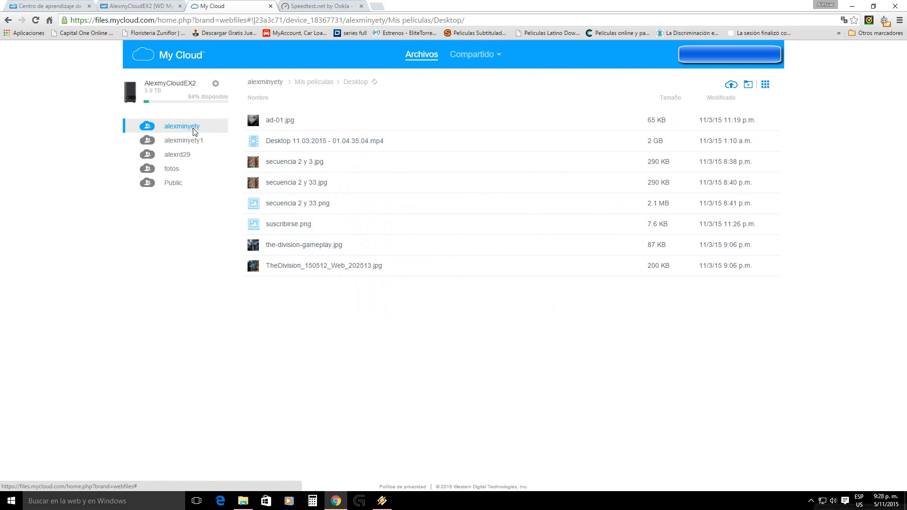
- View the cloud portal's device list and return to the Mis películas folder
{"action": "left_click", "coordinate": [215, 84]}
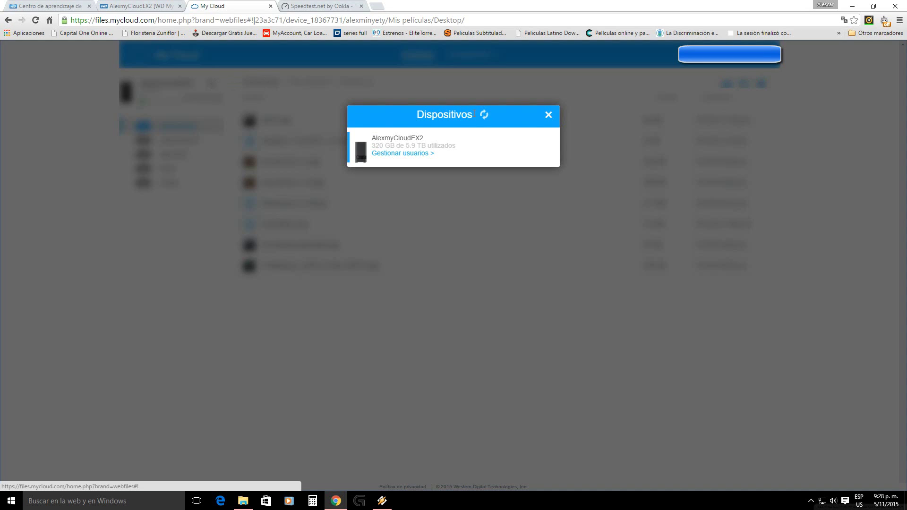
{"action": "left_click", "coordinate": [548, 115]}
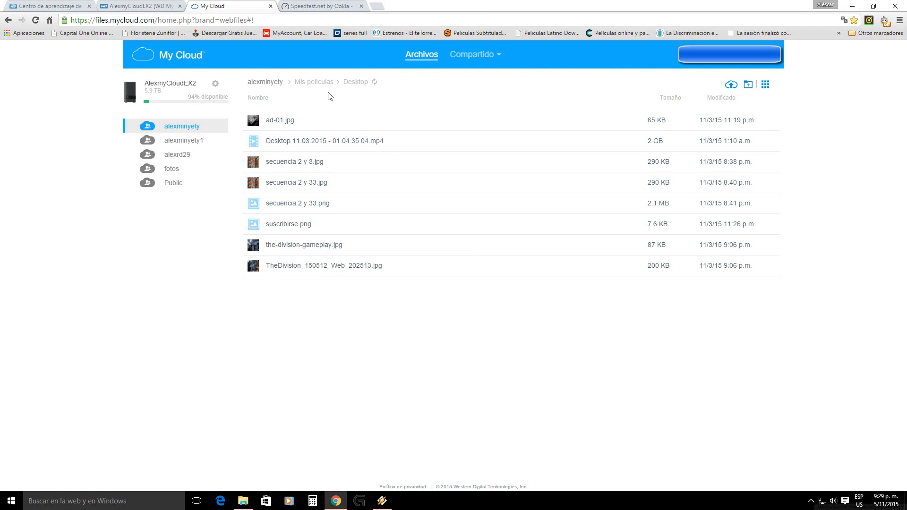
{"action": "left_click", "coordinate": [313, 83]}
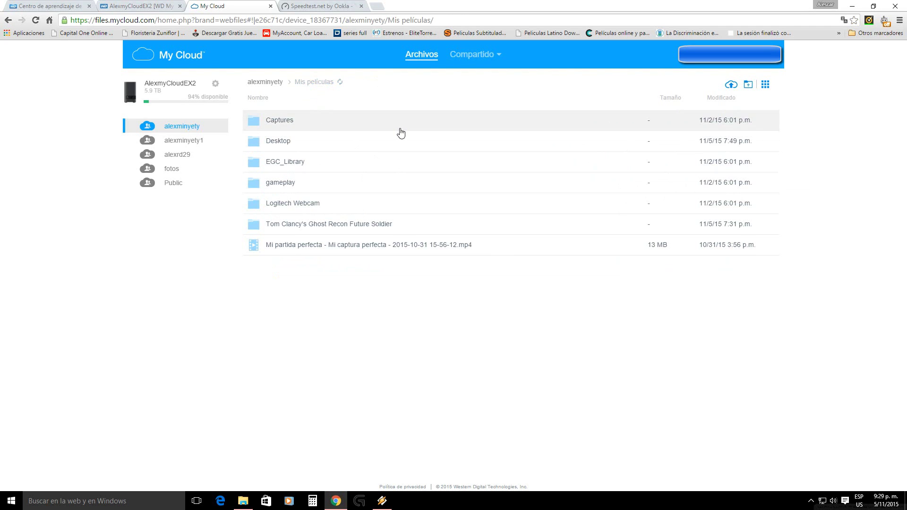
- Browse the other two user shares and the fotos share, and check the Dispositivos list
{"action": "left_click", "coordinate": [189, 140]}
{"action": "left_click", "coordinate": [181, 155]}
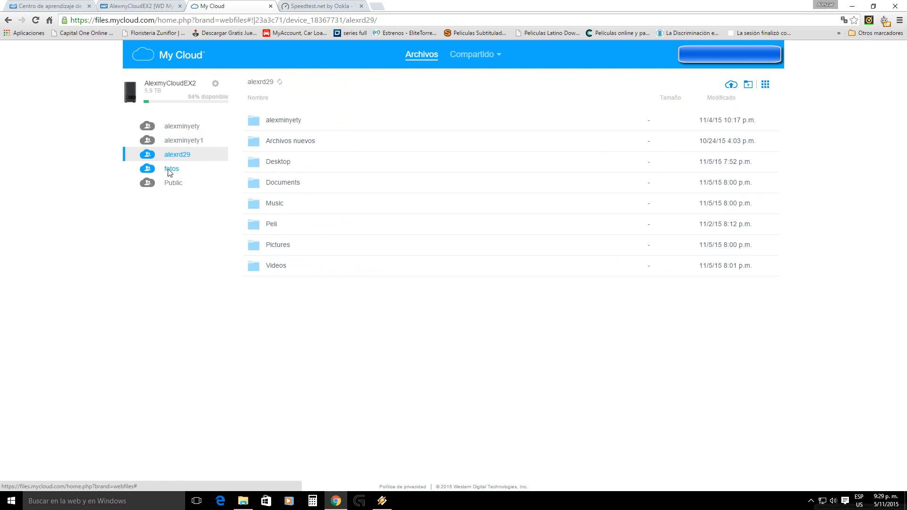
{"action": "left_click", "coordinate": [170, 170]}
{"action": "left_click", "coordinate": [216, 84]}
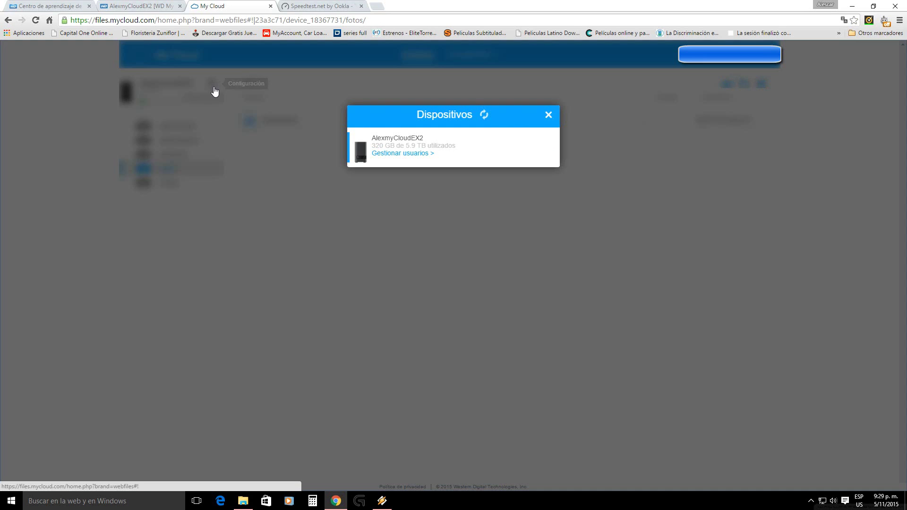
{"action": "left_click", "coordinate": [550, 116]}
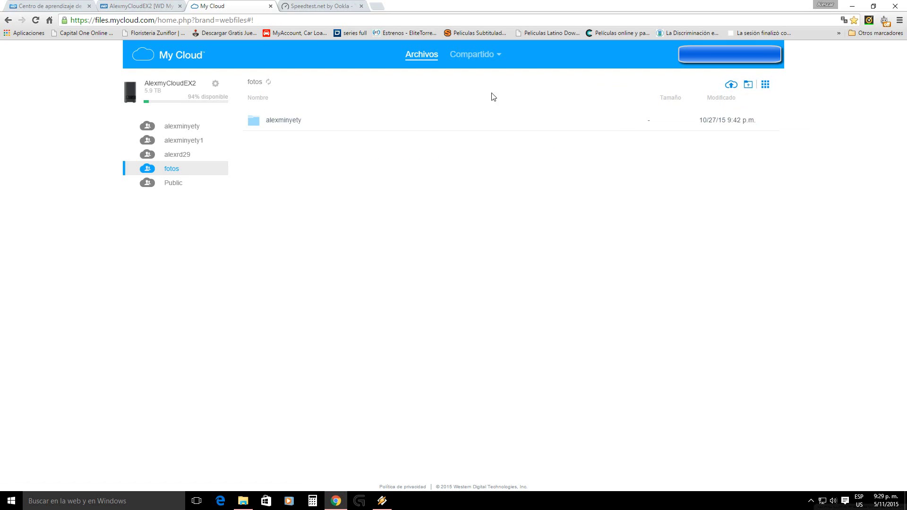
- View the Compartido conmigo page of items shared by others, and look at the device list from there
{"action": "left_click", "coordinate": [472, 54]}
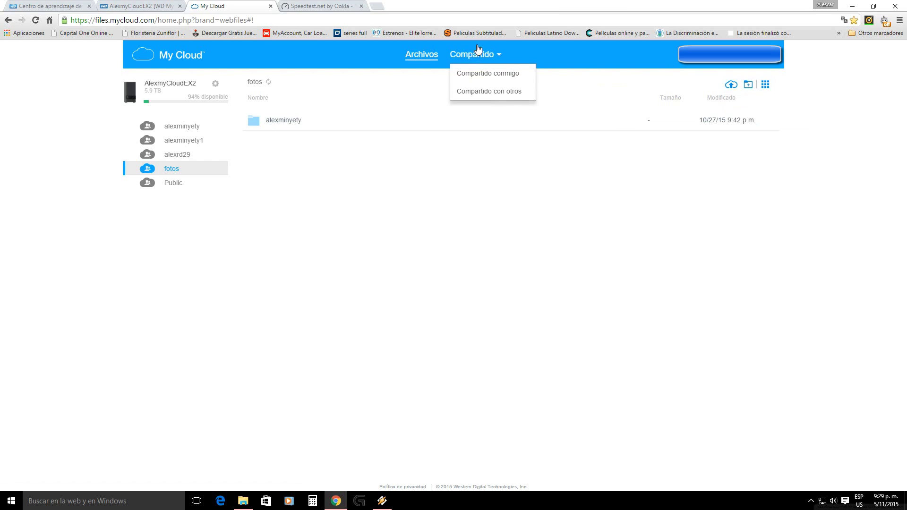
{"action": "left_click", "coordinate": [478, 84]}
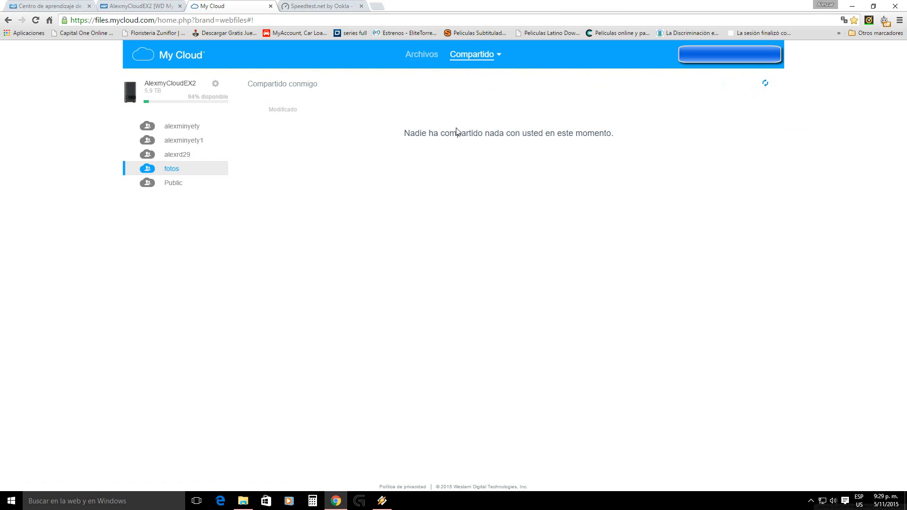
{"action": "left_click", "coordinate": [216, 84]}
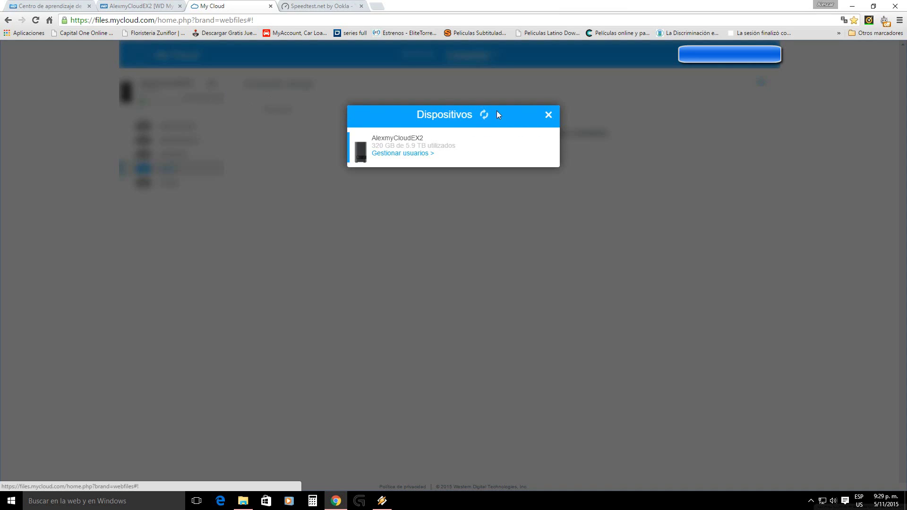
{"action": "left_click", "coordinate": [547, 115]}
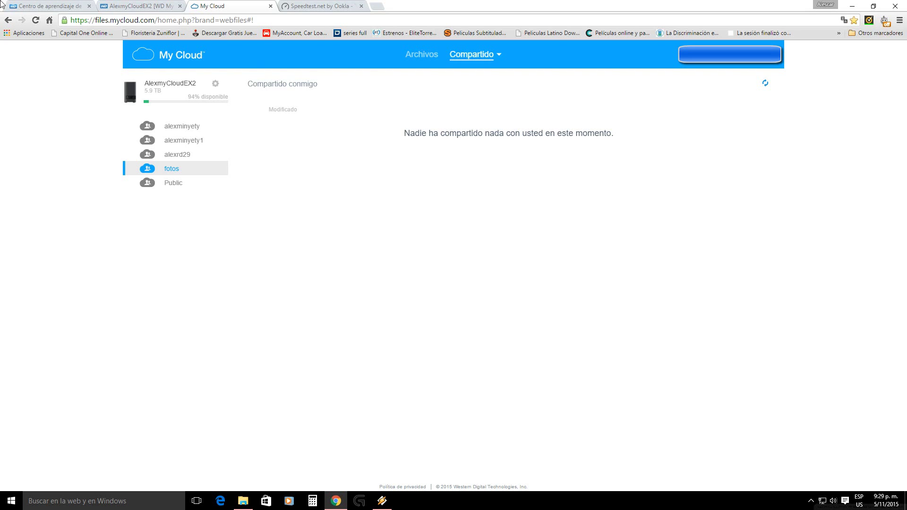
- Revisit the WD learning center's Descargas page, and start an internet speed test on Speedtest.net
{"action": "left_click", "coordinate": [137, 6]}
{"action": "left_click", "coordinate": [62, 6]}
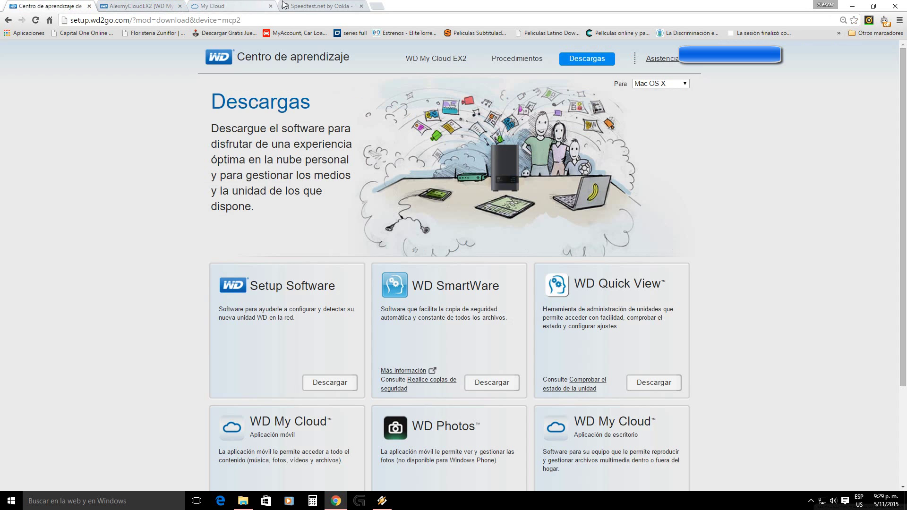
{"action": "left_click", "coordinate": [302, 6]}
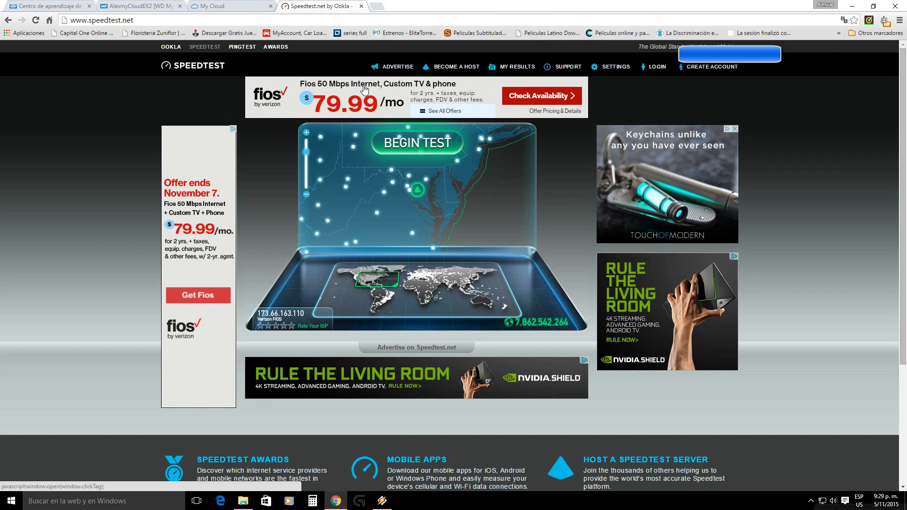
{"action": "left_click", "coordinate": [415, 143]}
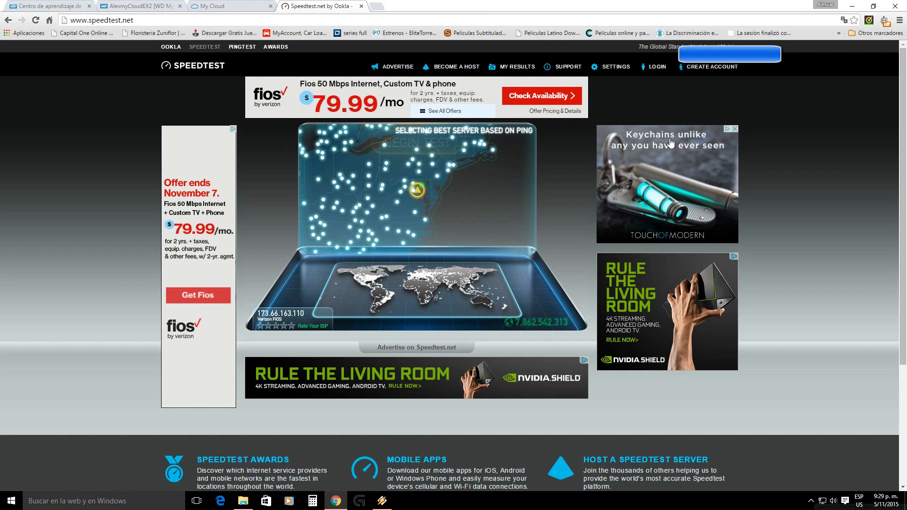